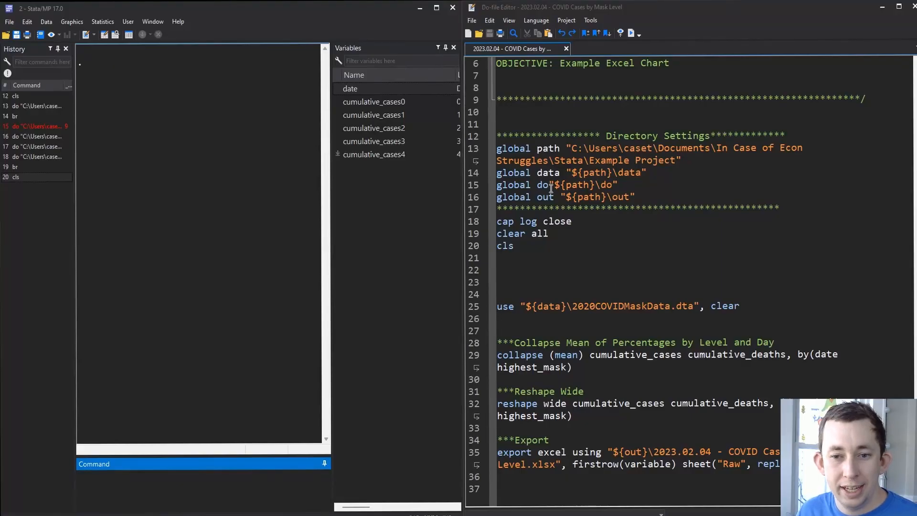
# Run the do-file from the README header through the use command to set the directory globals and load 2020COVIDMaskData.dta
pyautogui.scroll(2, 553, 122)
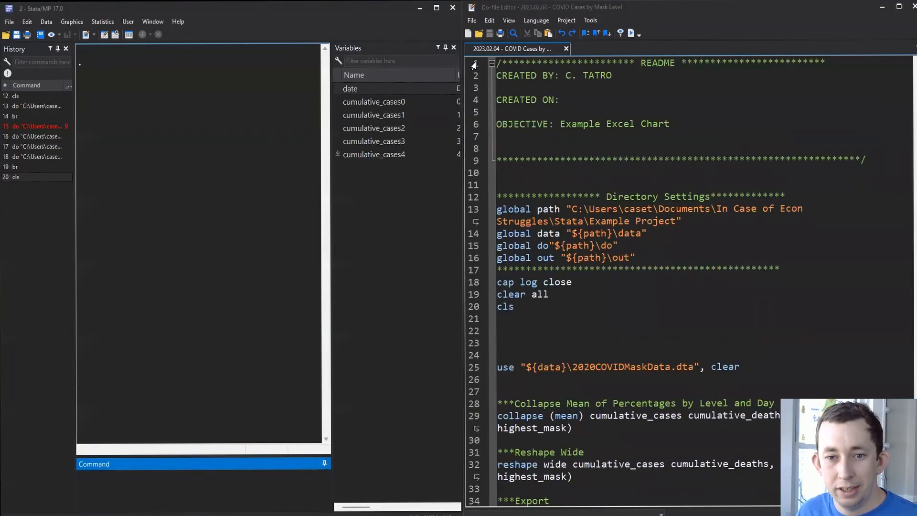
pyautogui.click(638, 124)
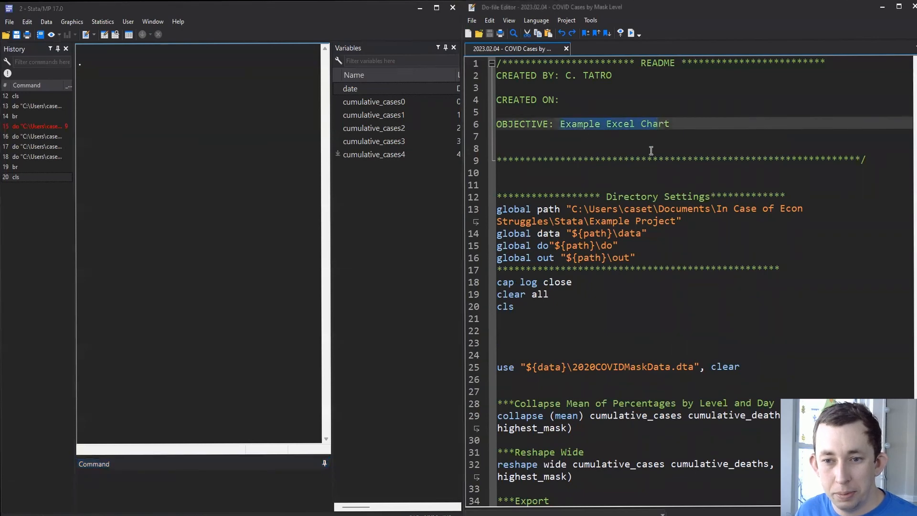
pyautogui.scroll(-2, 651, 148)
pyautogui.moveTo(636, 197); pyautogui.dragTo(619, 170)
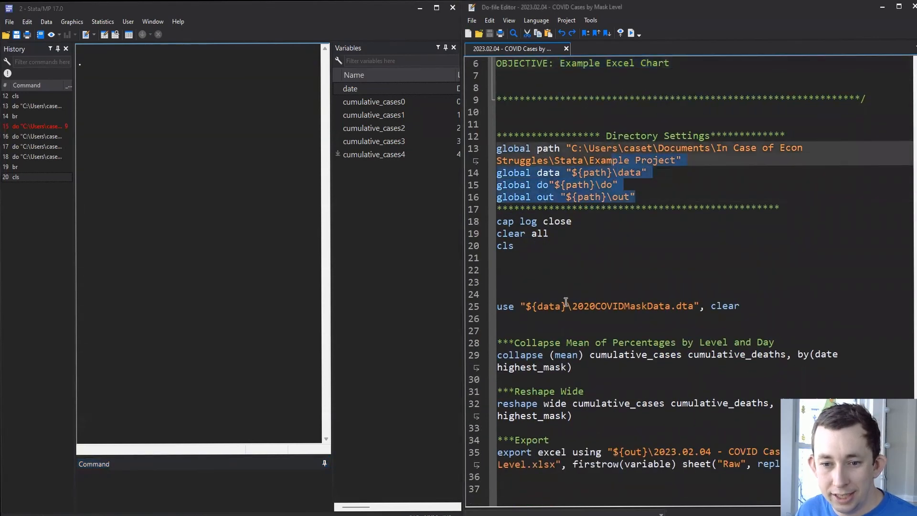
pyautogui.moveTo(538, 306); pyautogui.dragTo(647, 306)
pyautogui.moveTo(480, 310); pyautogui.dragTo(462, 33)
pyautogui.hotkey('ctrl', 'd')
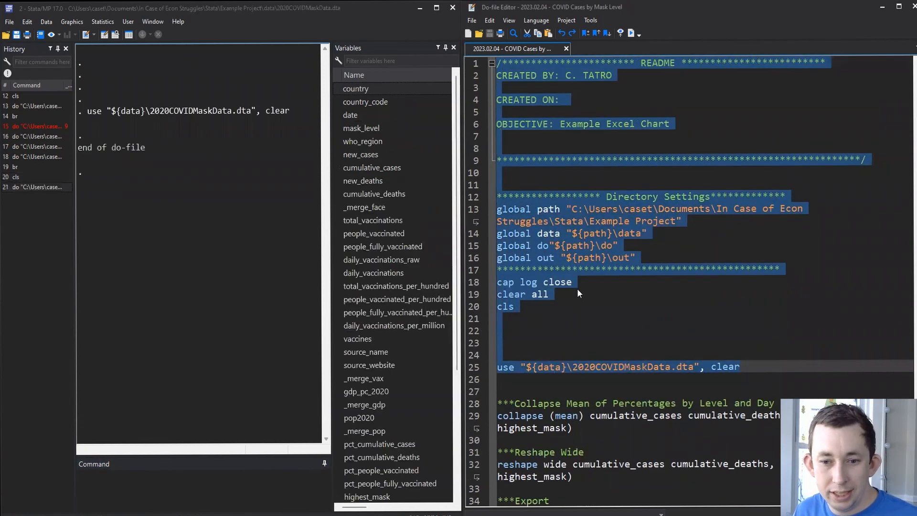
# Run the collapse section to average cumulative_cases and cumulative_deaths by date and highest_mask
pyautogui.scroll(-2, 580, 292)
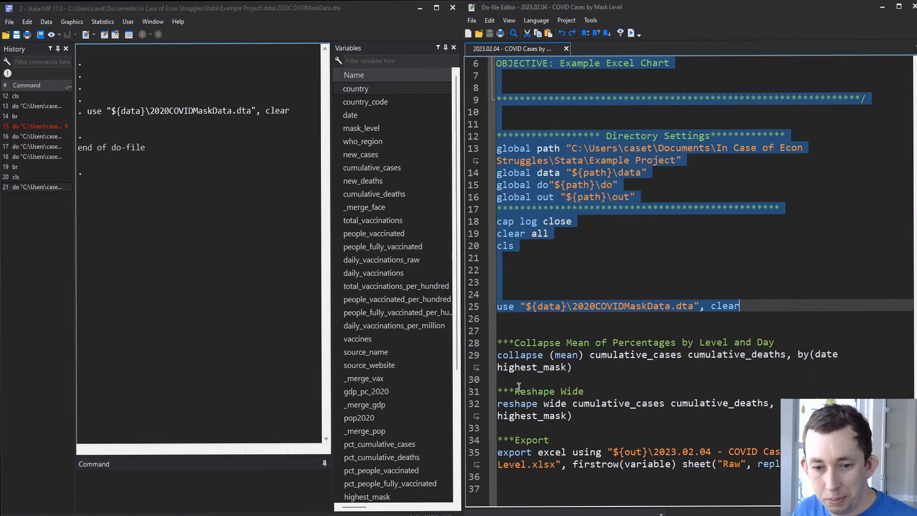
pyautogui.moveTo(590, 354); pyautogui.dragTo(736, 354)
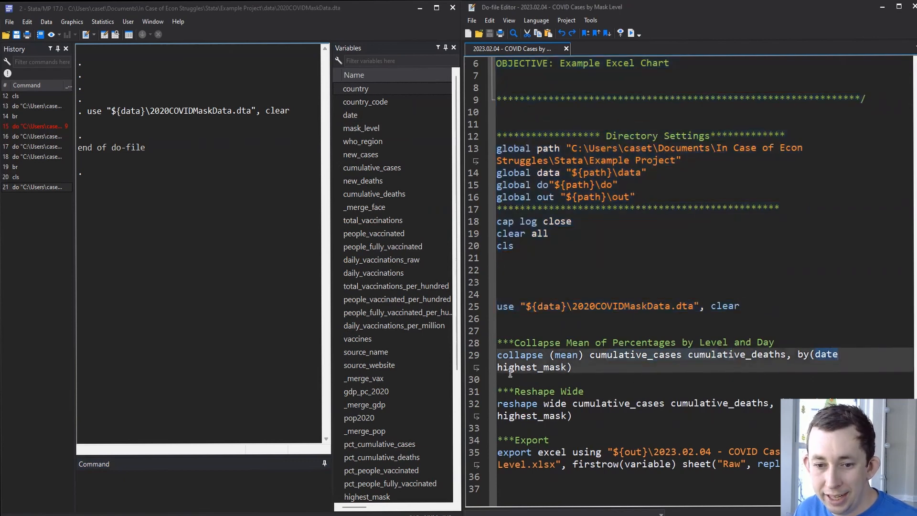
pyautogui.moveTo(499, 367); pyautogui.dragTo(568, 367)
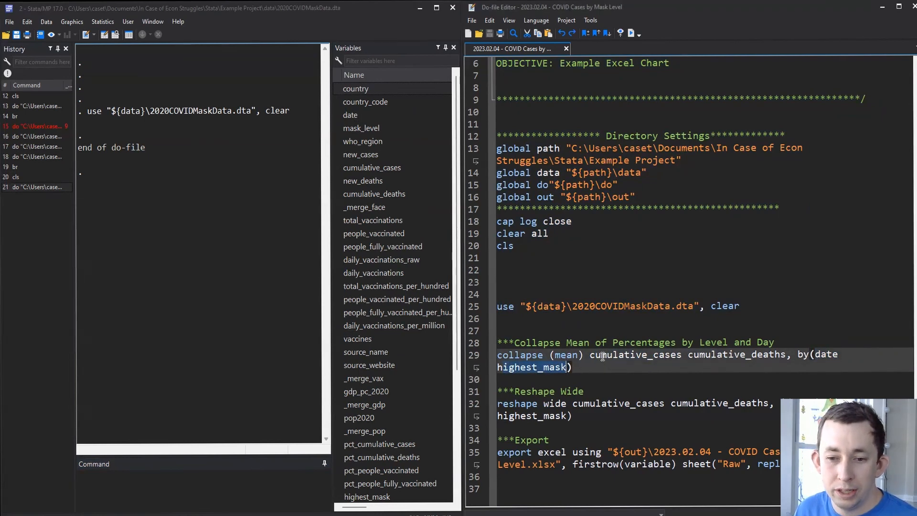
pyautogui.moveTo(590, 356); pyautogui.dragTo(789, 354)
pyautogui.click(788, 354)
pyautogui.write(',')
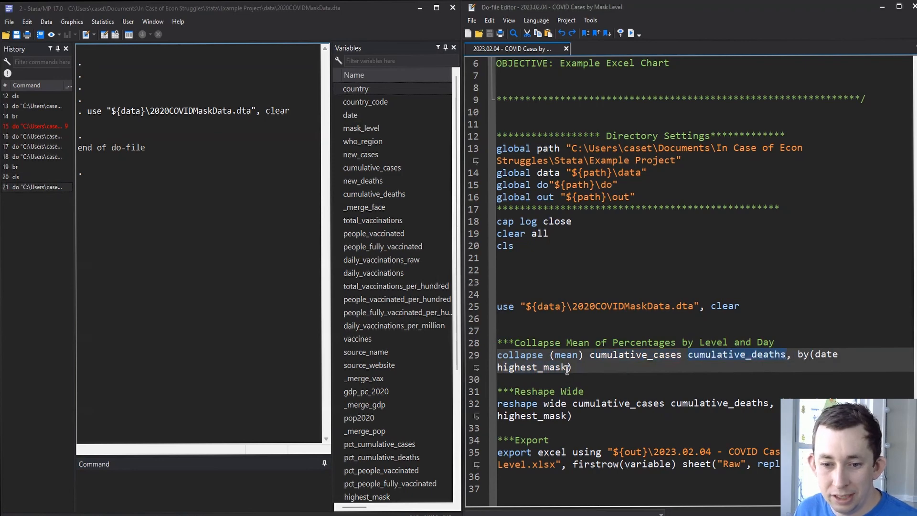
pyautogui.moveTo(572, 367); pyautogui.dragTo(476, 342)
pyautogui.hotkey('ctrl', 'd')
# Browse the collapsed dataset and examine its date, highest_mask, cumulative cases and cumulative deaths columns, closing the data browser when done
pyautogui.click(285, 478)
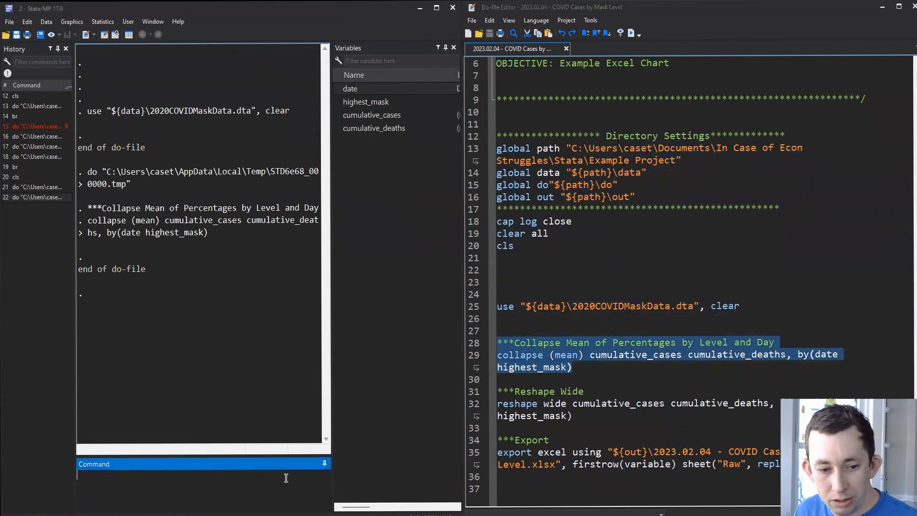
pyautogui.write('br')
pyautogui.press('Return')
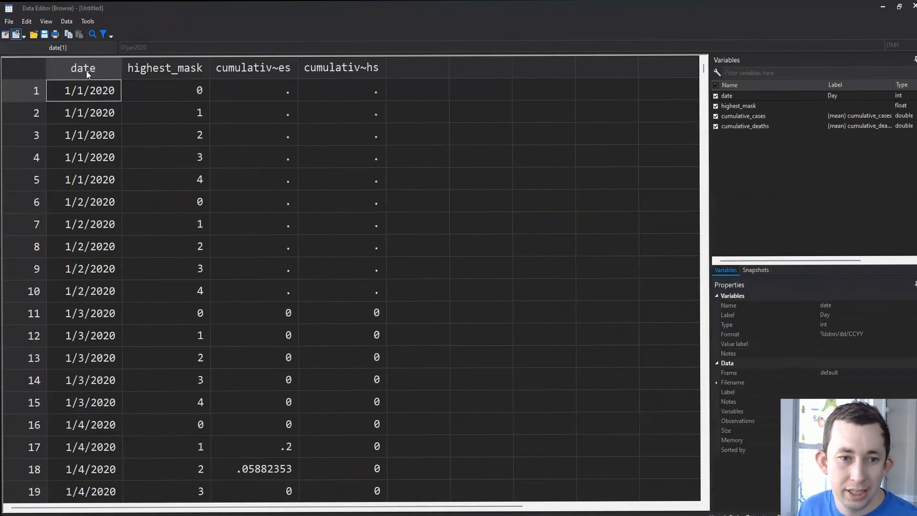
pyautogui.click(163, 94)
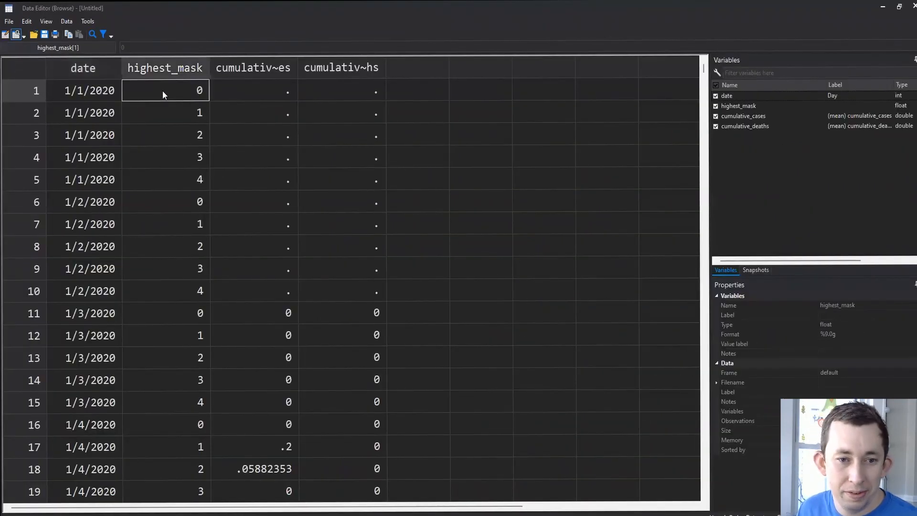
pyautogui.click(275, 91)
pyautogui.click(366, 93)
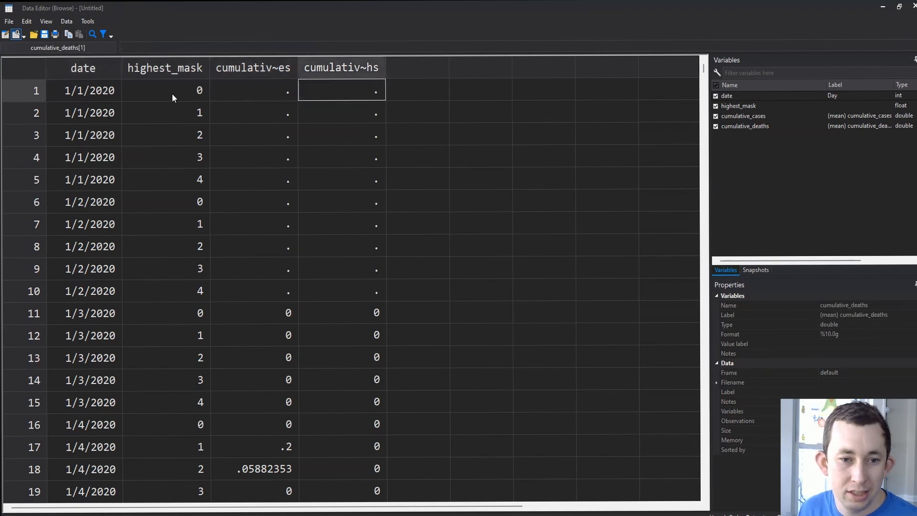
pyautogui.moveTo(177, 91); pyautogui.dragTo(187, 202)
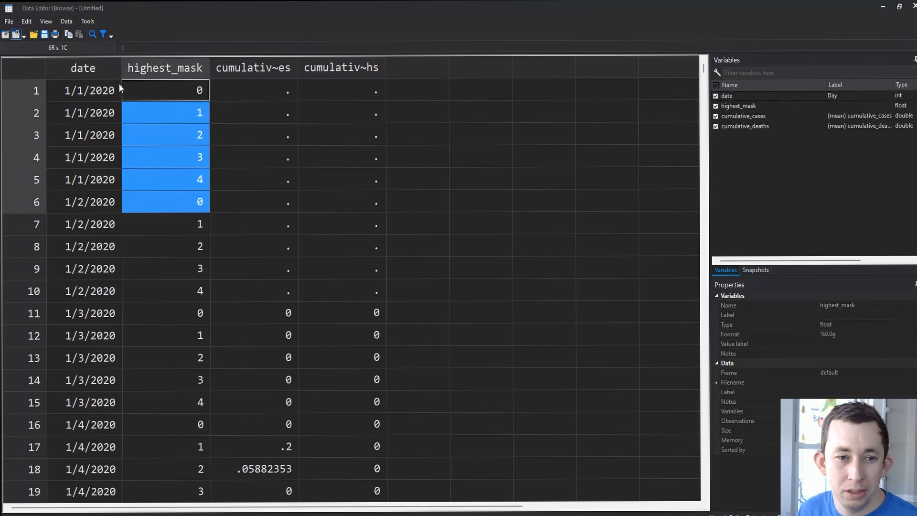
pyautogui.click(91, 66)
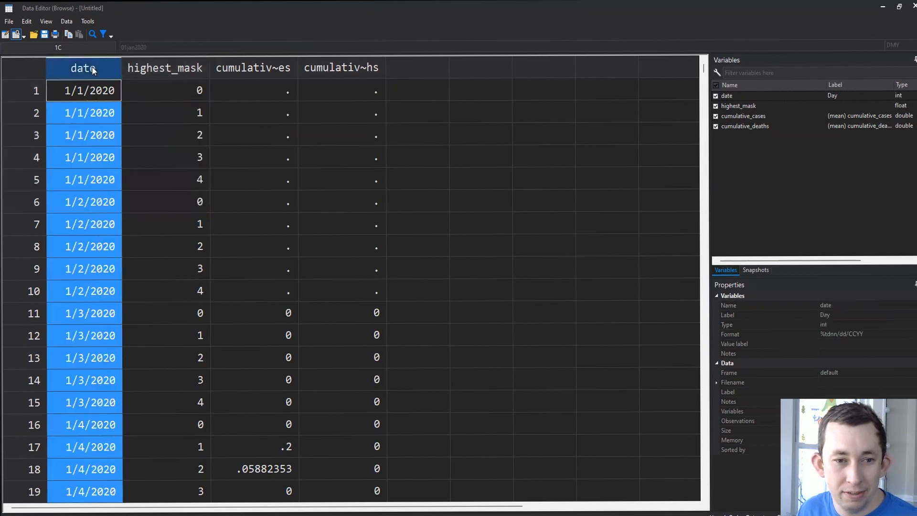
pyautogui.click(164, 69)
pyautogui.click(254, 69)
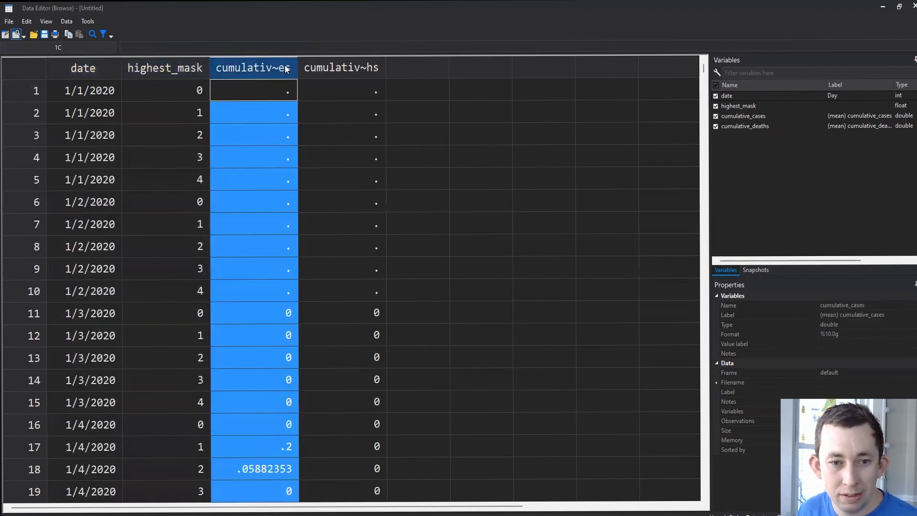
pyautogui.click(336, 66)
pyautogui.click(414, 62)
pyautogui.click(497, 64)
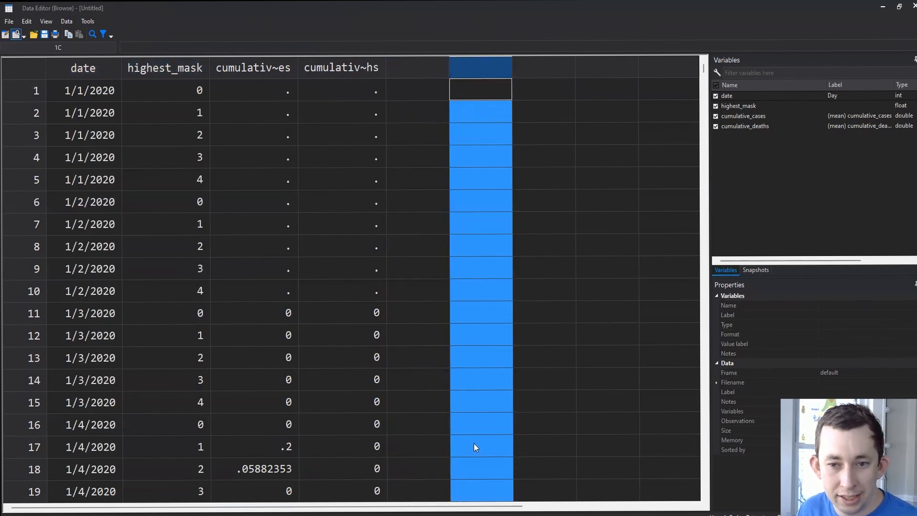
pyautogui.click(910, 8)
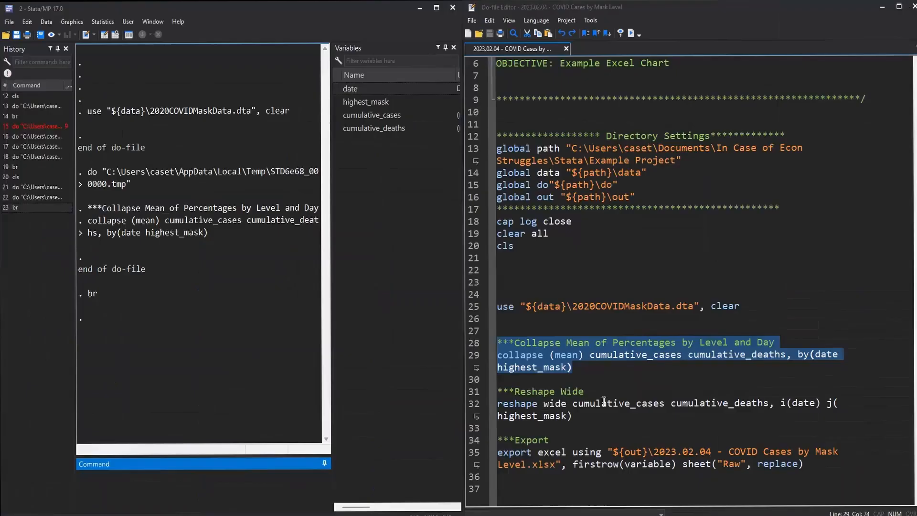
# Run the reshape wide command on cumulative_cases and cumulative_deaths with i(date) and j(highest_mask)
pyautogui.moveTo(497, 404); pyautogui.dragTo(763, 403)
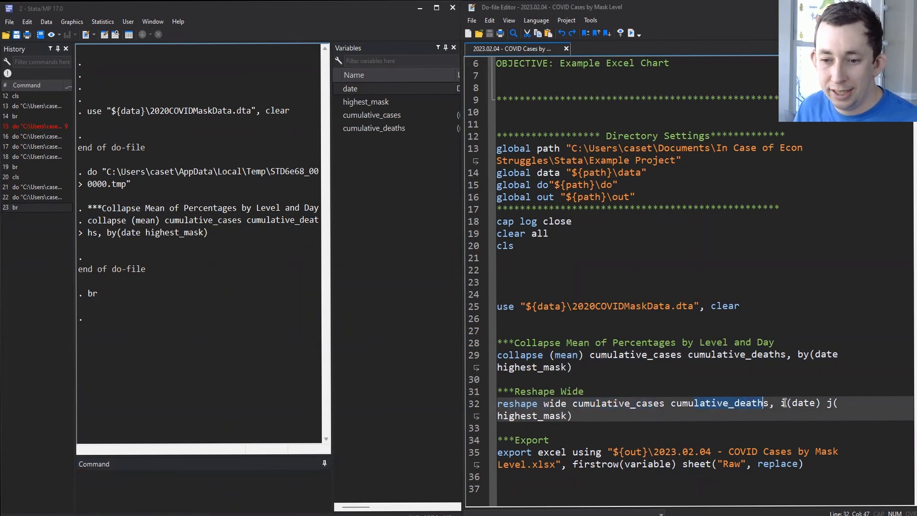
pyautogui.moveTo(783, 403); pyautogui.dragTo(811, 403)
pyautogui.moveTo(567, 416); pyautogui.dragTo(501, 416)
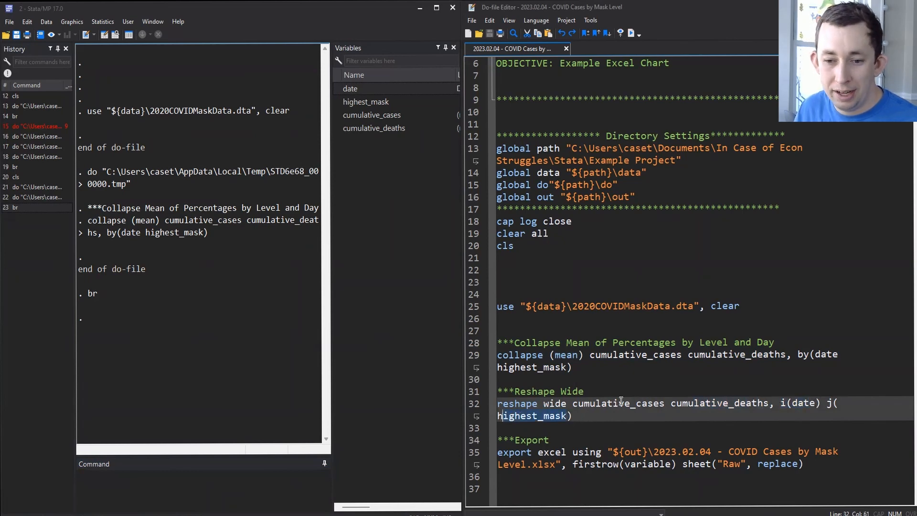
pyautogui.tripleClick(582, 416)
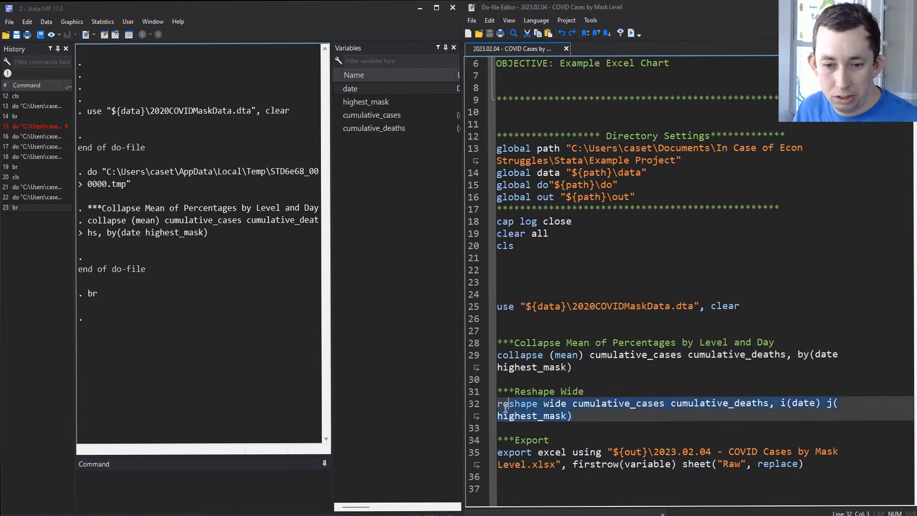
pyautogui.hotkey('ctrl', 'd')
# Browse the reshaped dataset and examine the cumulative cases and deaths columns for each mask level
pyautogui.click(251, 478)
pyautogui.write('b')
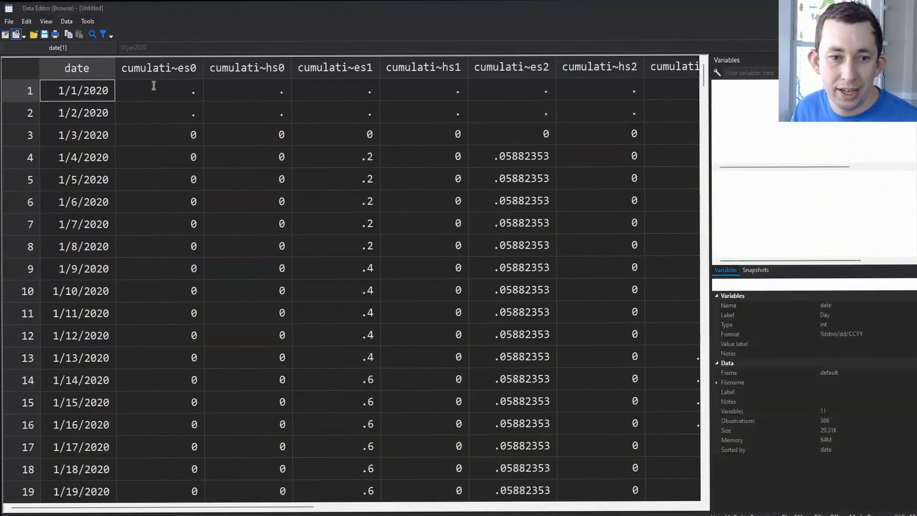
pyautogui.click(158, 68)
pyautogui.click(229, 69)
pyautogui.click(340, 66)
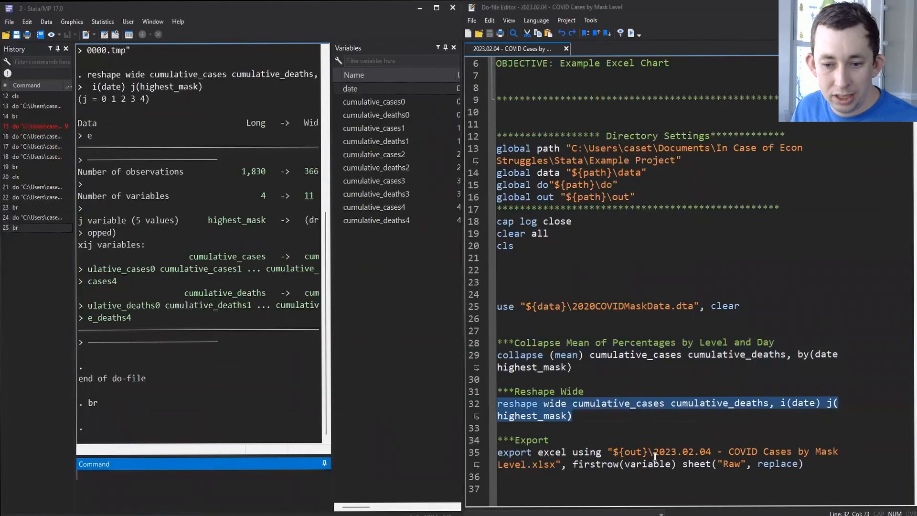
# Check the file name in the export excel command and close the matching open workbook, 2023.02.04 - COVID Cases by Mask Level
pyautogui.tripleClick(654, 459)
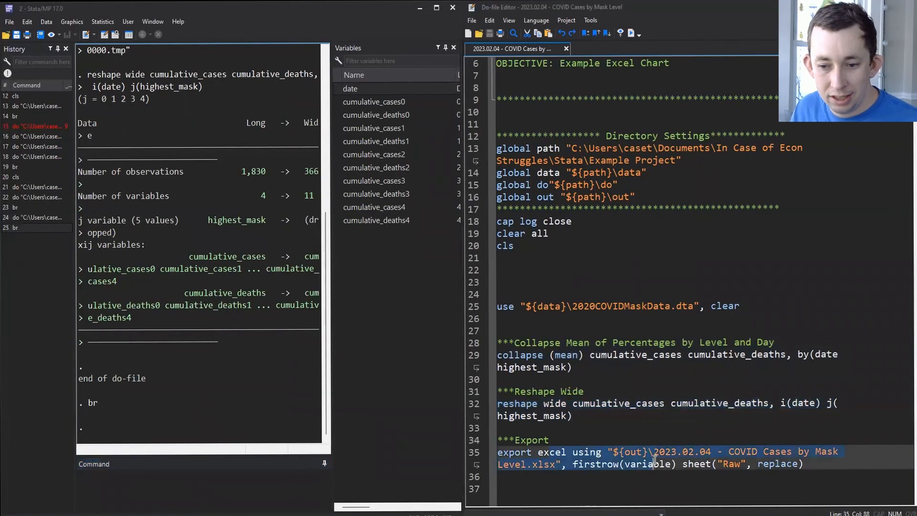
pyautogui.click(672, 454)
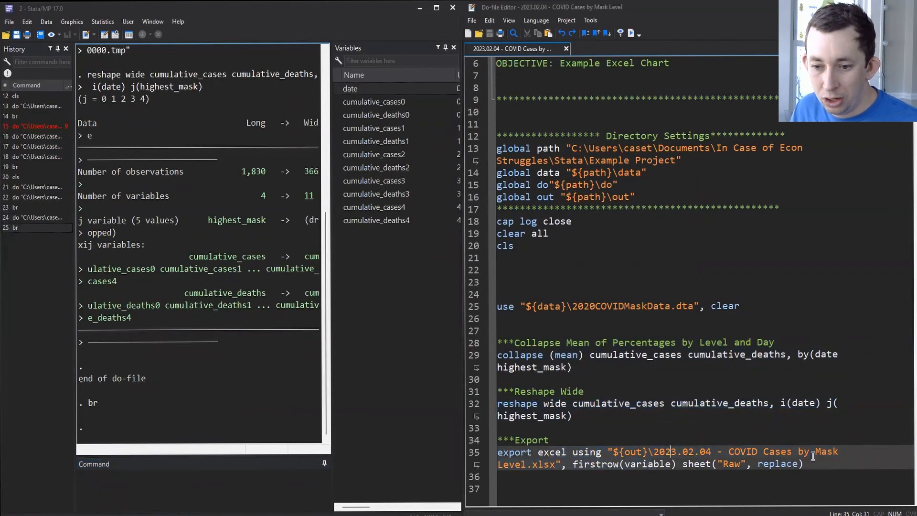
pyautogui.moveTo(499, 515)
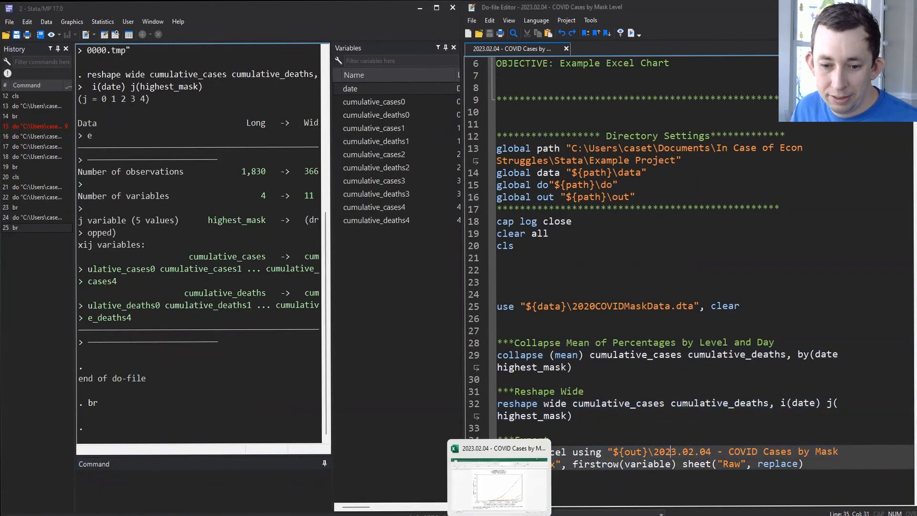
pyautogui.click(540, 451)
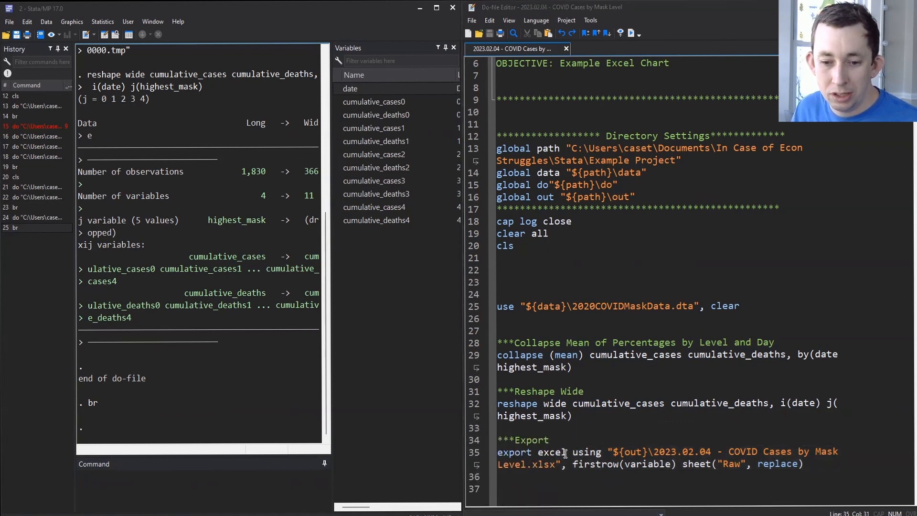
# Examine the sheet("Raw", replace) option in the export excel command
pyautogui.click(688, 462)
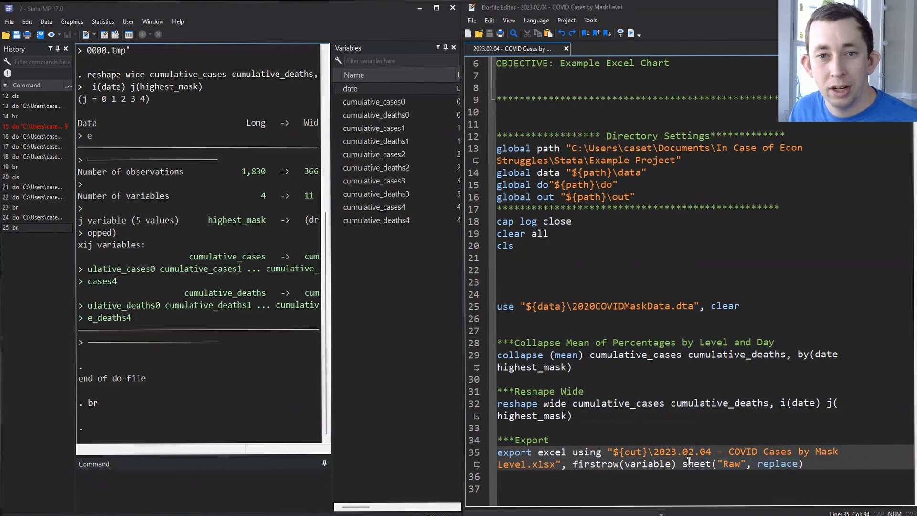
pyautogui.moveTo(684, 464); pyautogui.dragTo(803, 465)
pyautogui.click(804, 463)
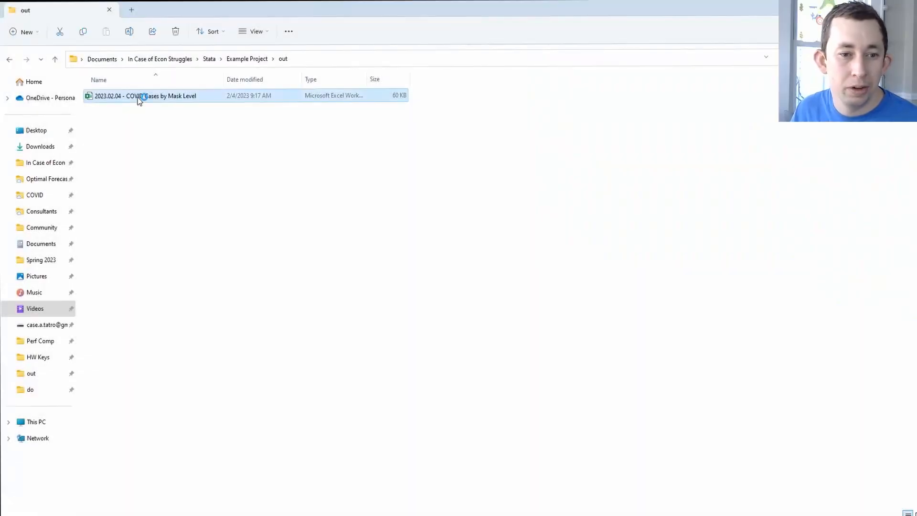
# Open the workbook 2023.02.04 - COVID Cases by Mask Level from the out folder in Excel and display its Raw sheet
pyautogui.doubleClick(139, 98)
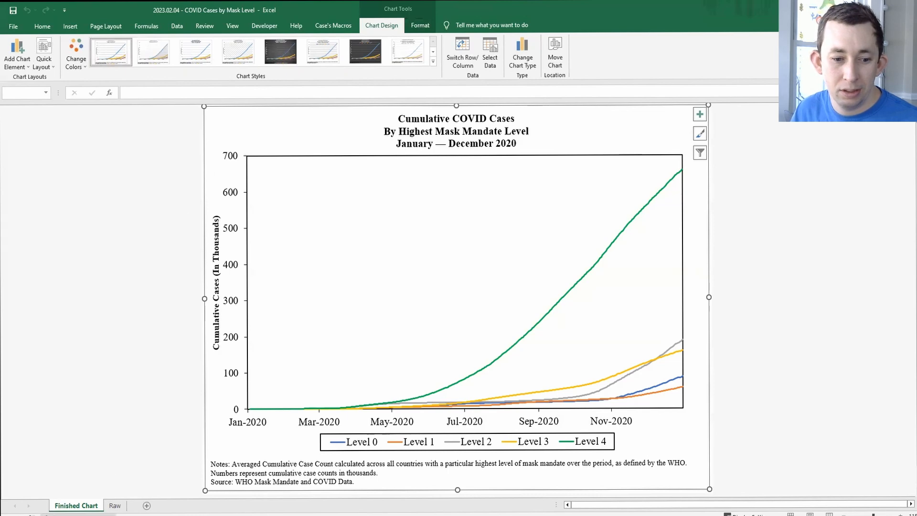
pyautogui.click(115, 506)
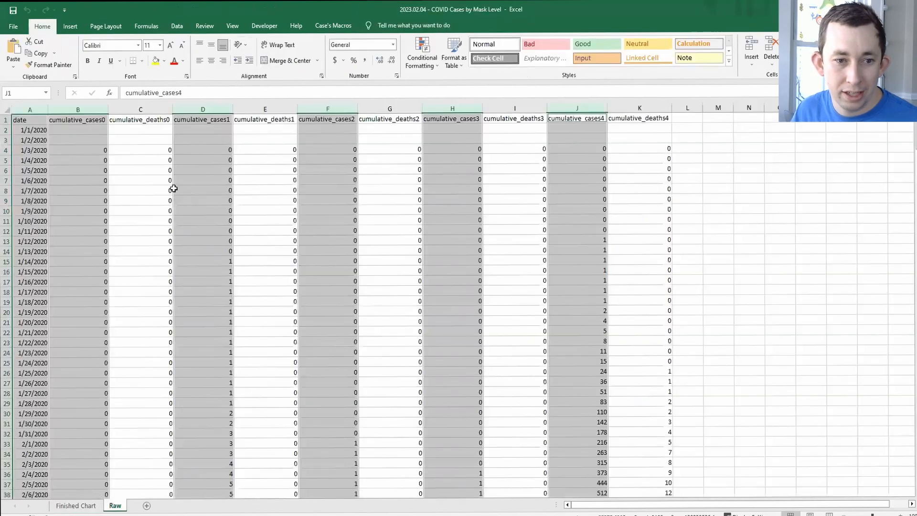
# Insert a basic 2-D line chart from the date column and the cumulative_cases0 through cumulative_cases4 columns on the Raw sheet
pyautogui.click(30, 110)
pyautogui.keyDown('ctrl'); pyautogui.click(78, 109); pyautogui.keyUp('ctrl')
pyautogui.keyDown('ctrl'); pyautogui.click(203, 109); pyautogui.keyUp('ctrl')
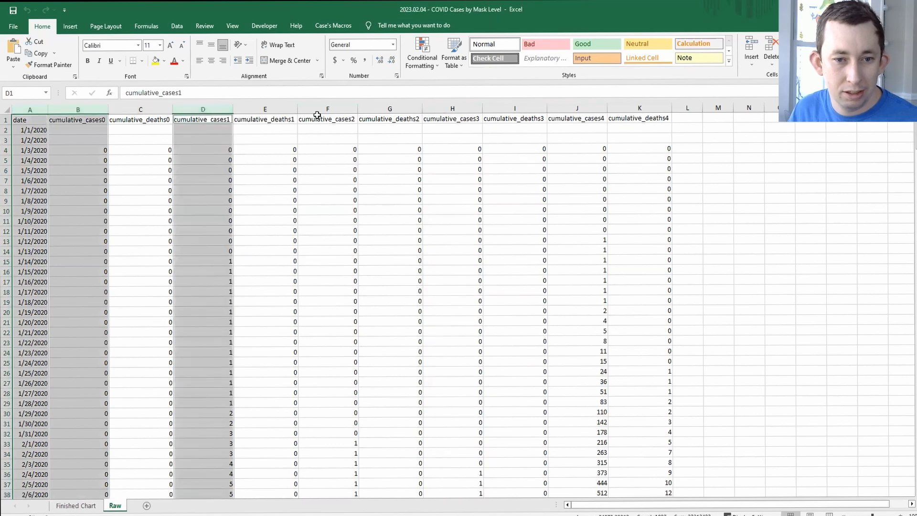
pyautogui.keyDown('ctrl'); pyautogui.click(328, 109); pyautogui.keyUp('ctrl')
pyautogui.keyDown('ctrl'); pyautogui.click(453, 109); pyautogui.keyUp('ctrl')
pyautogui.keyDown('ctrl'); pyautogui.click(577, 109); pyautogui.keyUp('ctrl')
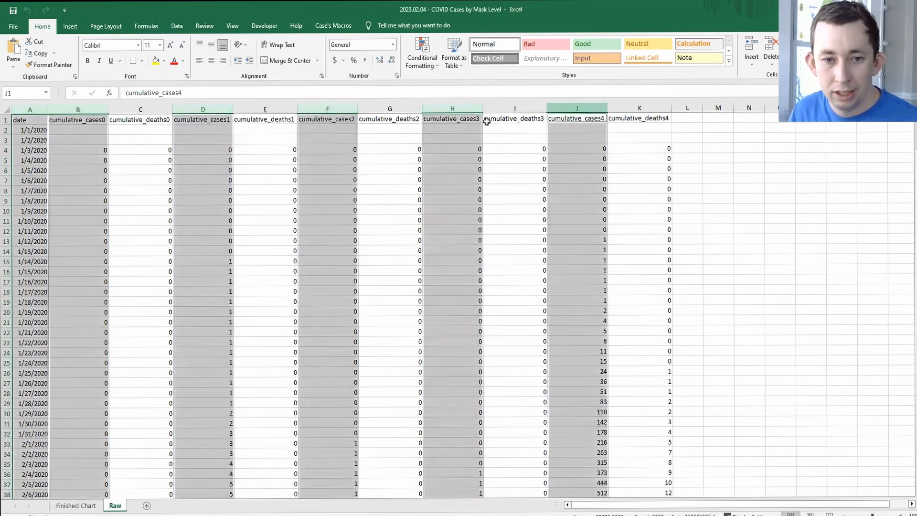
pyautogui.click(70, 26)
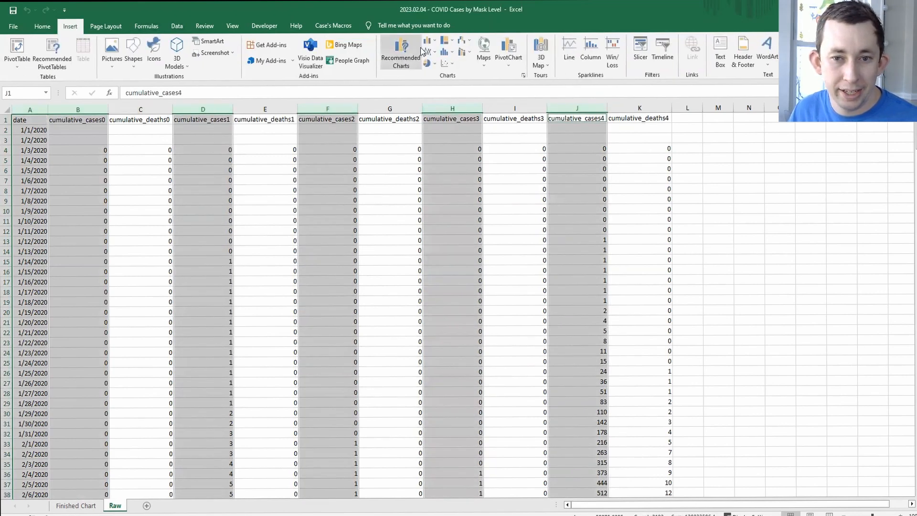
pyautogui.click(430, 52)
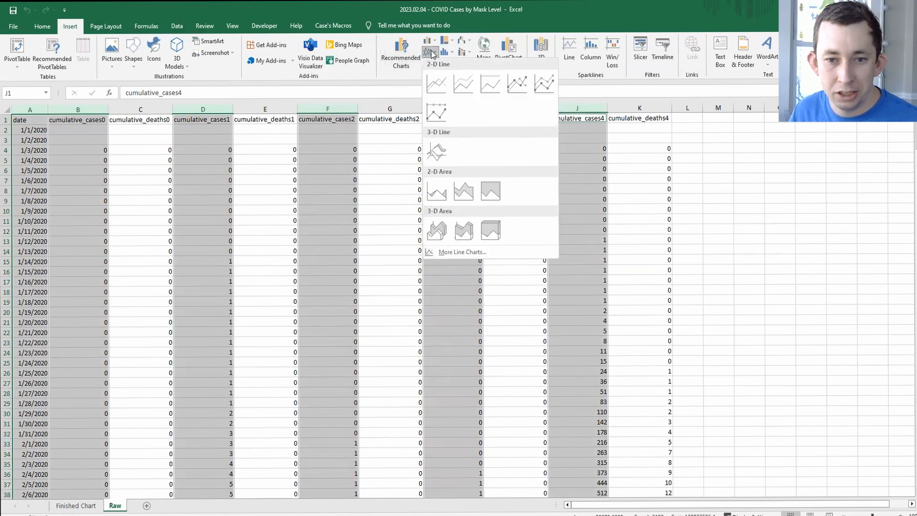
pyautogui.click(438, 85)
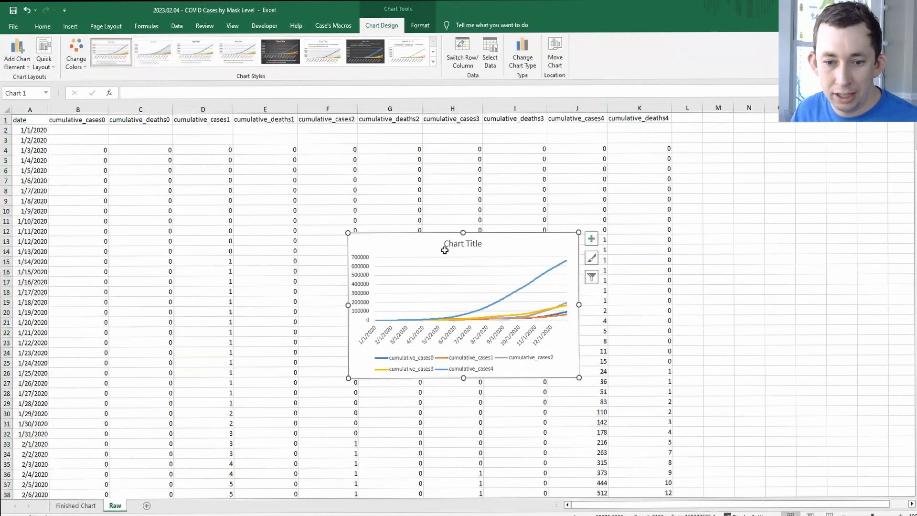
# Move the line chart from the Raw sheet to a new chart sheet named Cases Cumulative
pyautogui.rightClick(417, 250)
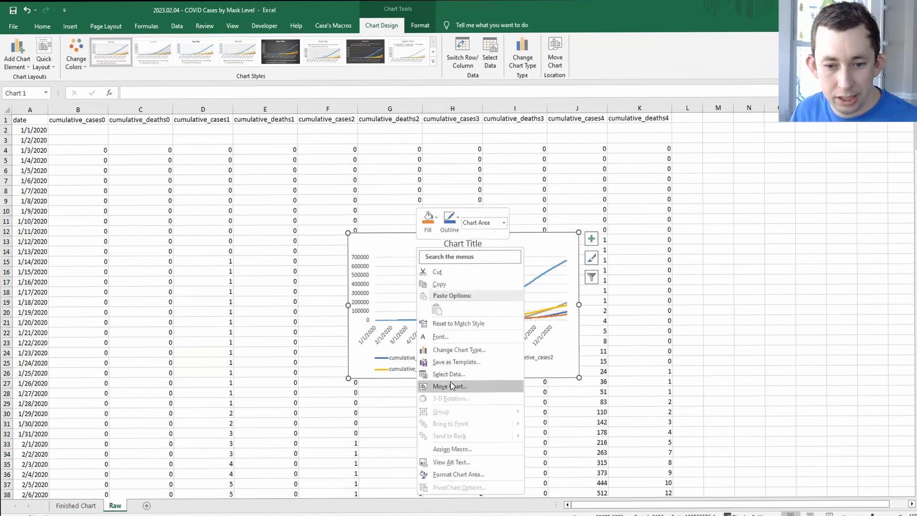
pyautogui.click(452, 386)
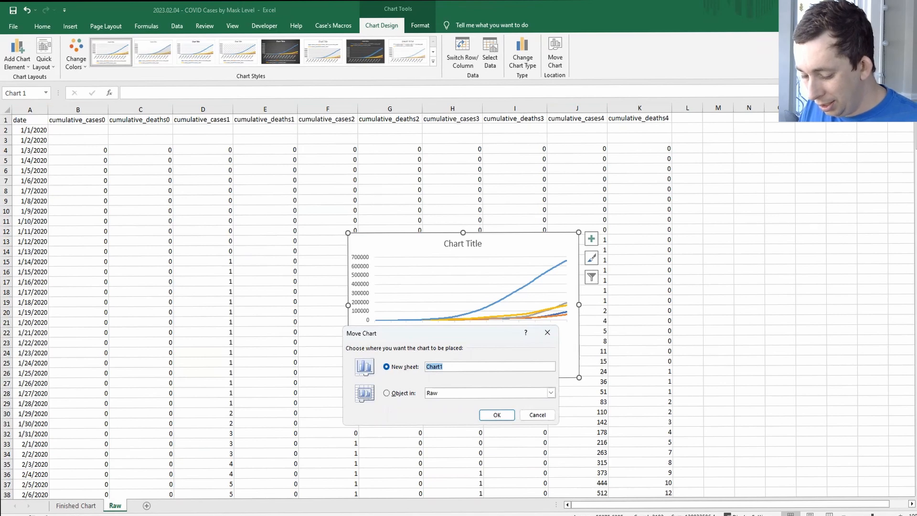
pyautogui.write('Cases Cumulative')
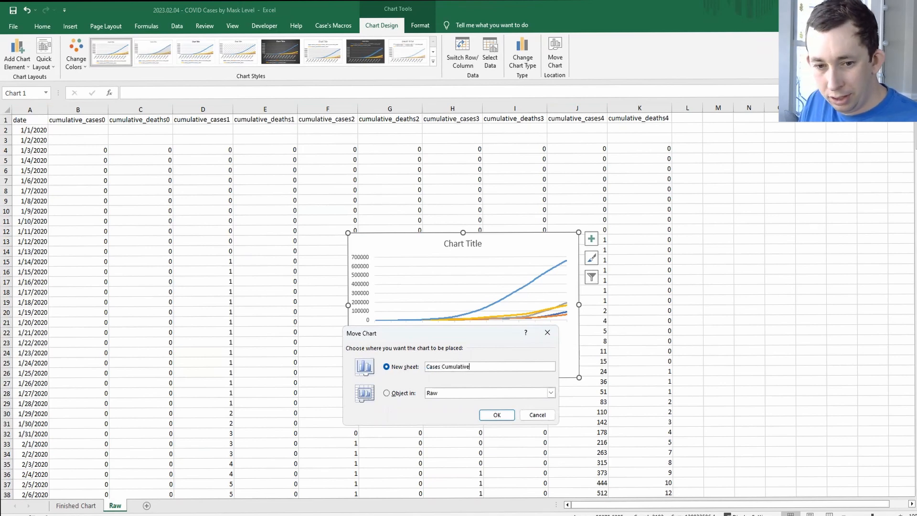
pyautogui.press('Return')
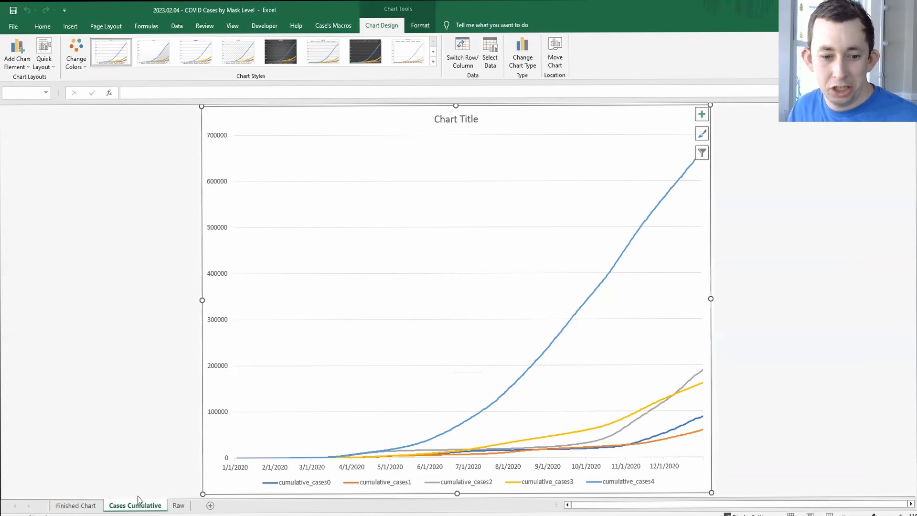
# Look at the reference chart on the Finished Chart sheet and return to the Cases Cumulative sheet
pyautogui.click(89, 505)
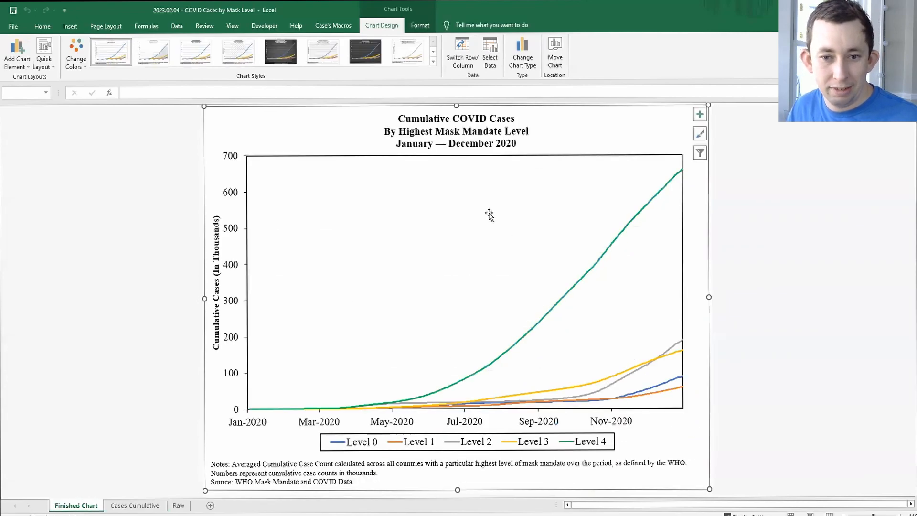
pyautogui.click(143, 506)
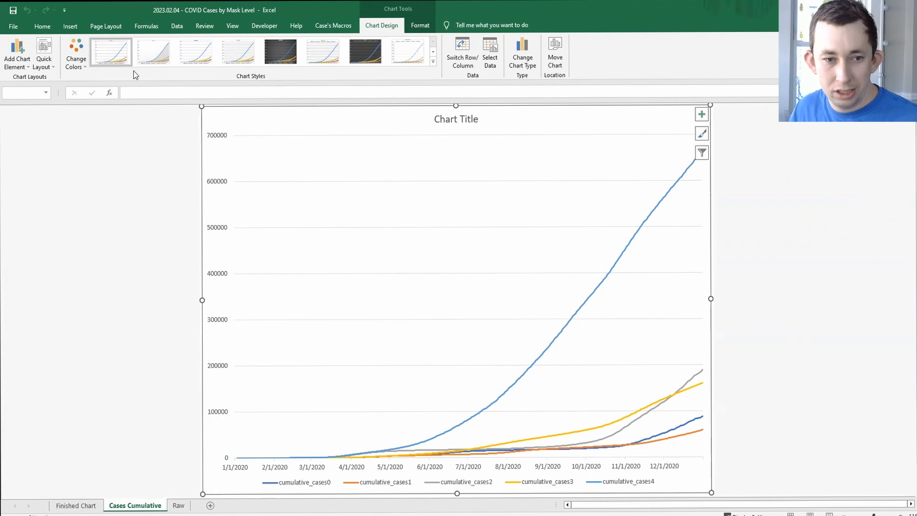
# Format the vertical axis labels as 12 pt Times New Roman in black
pyautogui.click(43, 26)
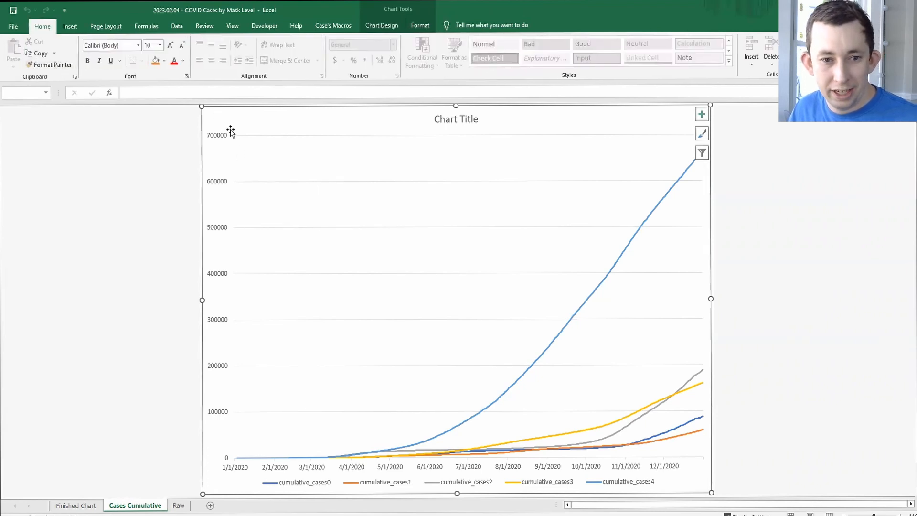
pyautogui.click(315, 182)
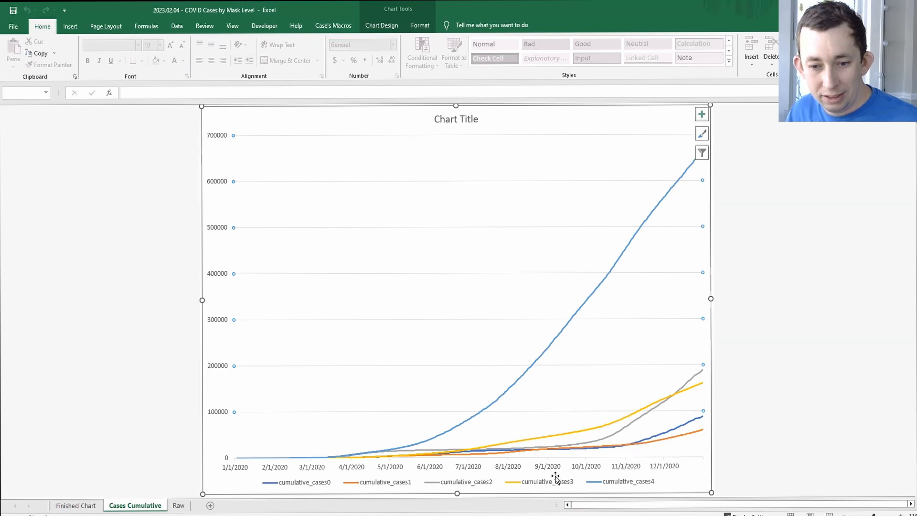
pyautogui.click(216, 137)
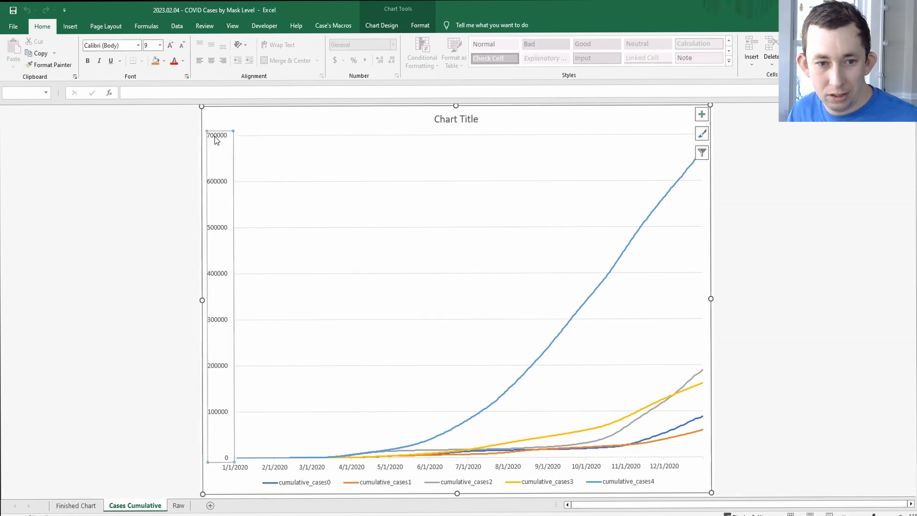
pyautogui.click(107, 44)
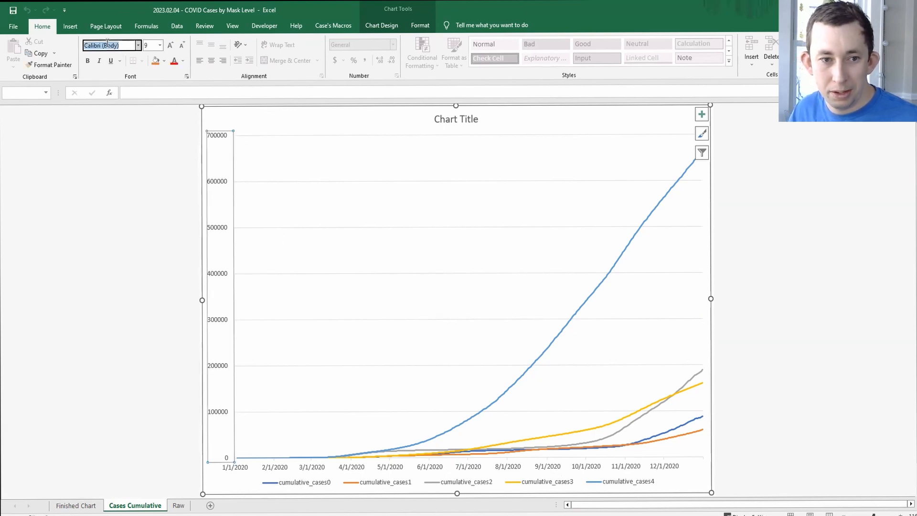
pyautogui.write('Times New Roman')
pyautogui.press('Tab')
pyautogui.write('1')
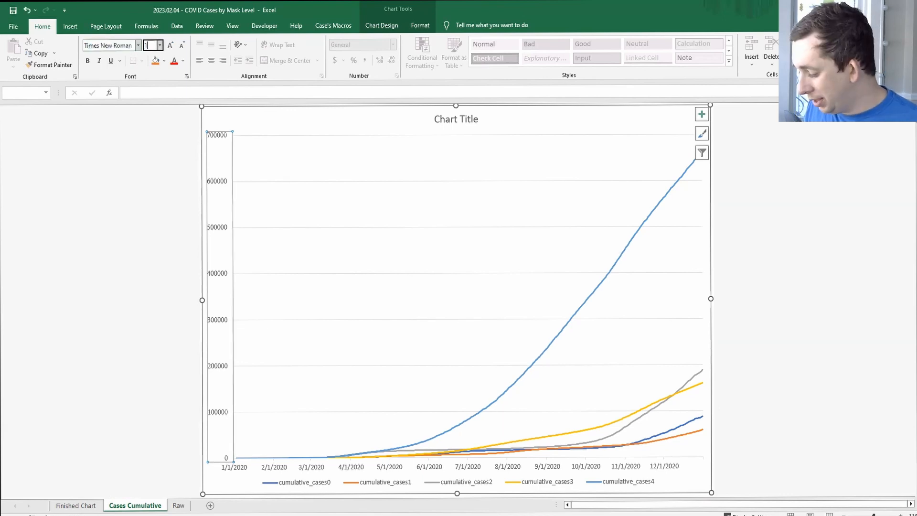
pyautogui.write('2')
pyautogui.press('Return')
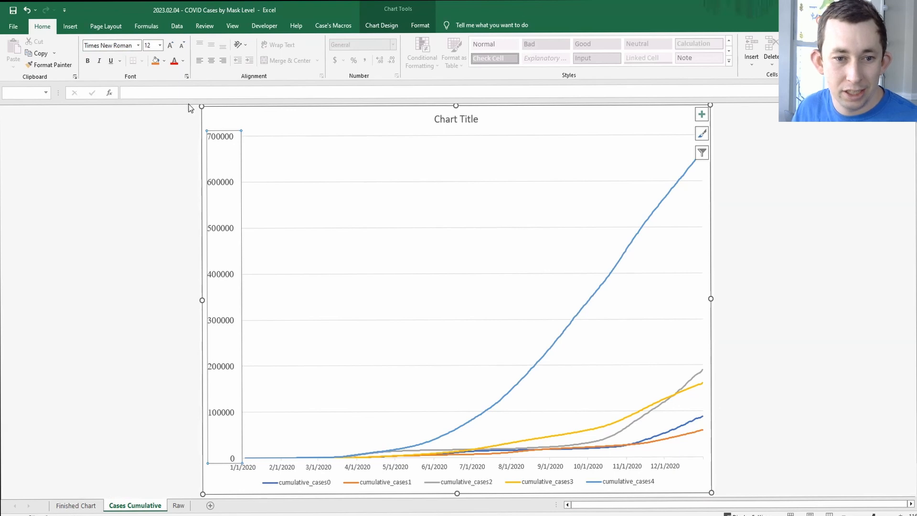
pyautogui.click(184, 61)
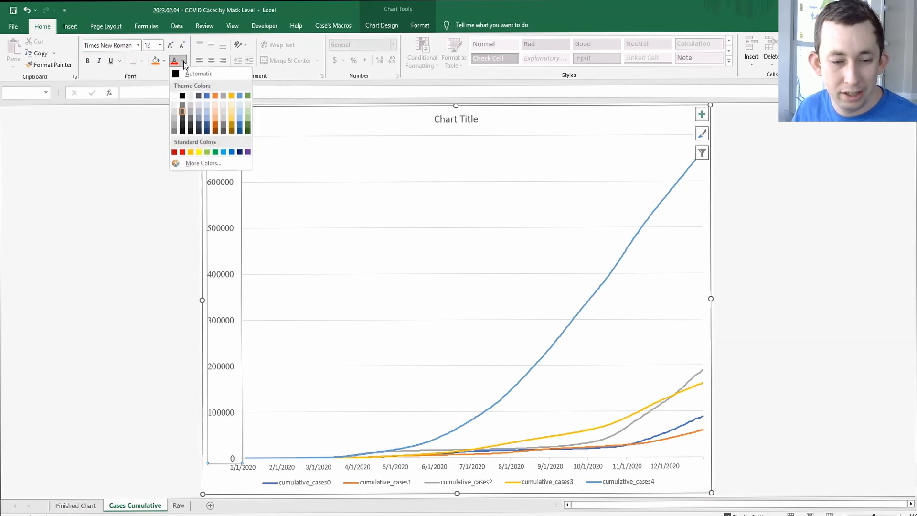
pyautogui.click(183, 95)
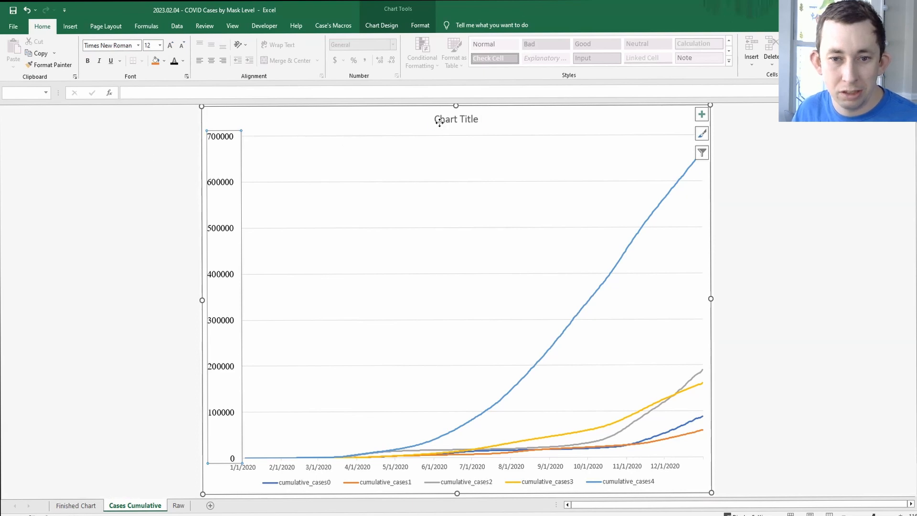
# Format the chart title as black 14 pt Times New Roman and the horizontal axis labels as black 12 pt Times New Roman
pyautogui.click(439, 122)
pyautogui.click(108, 45)
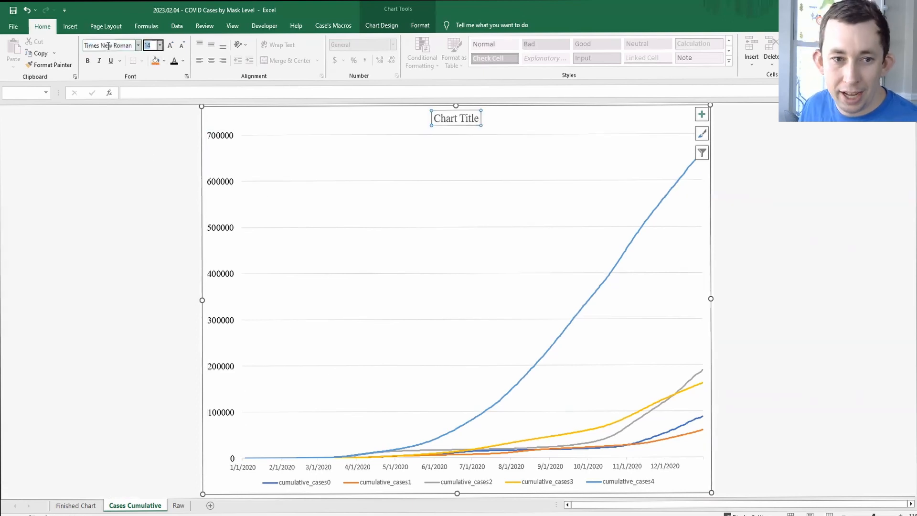
pyautogui.press('Tab')
pyautogui.click(174, 60)
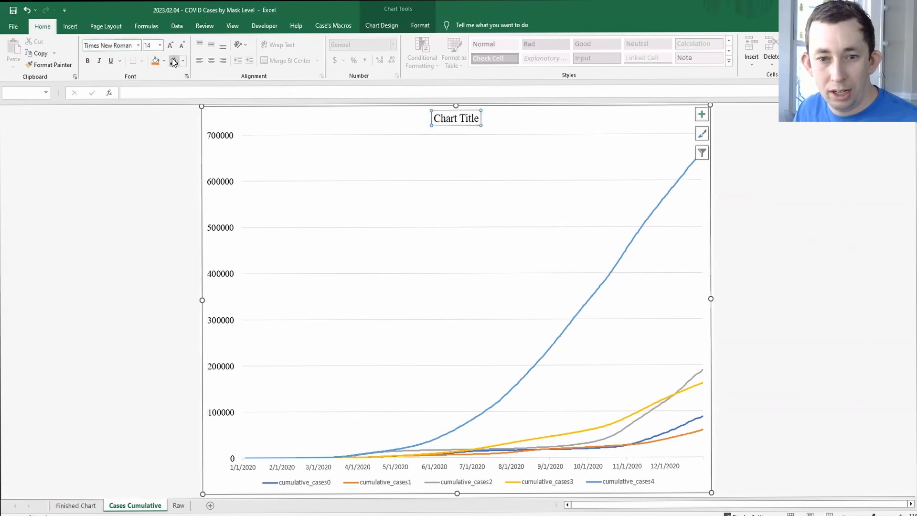
pyautogui.click(368, 467)
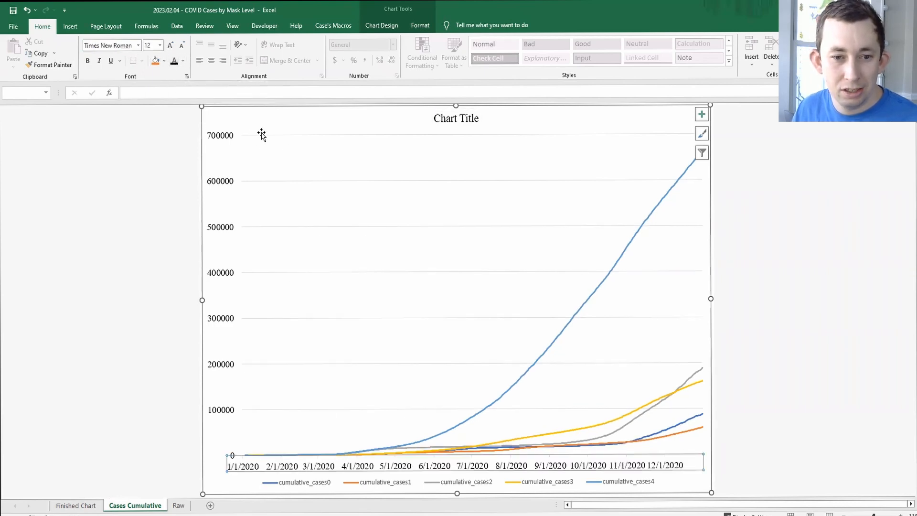
# Delete the horizontal gridlines and give the plot area a solid black border
pyautogui.click(284, 180)
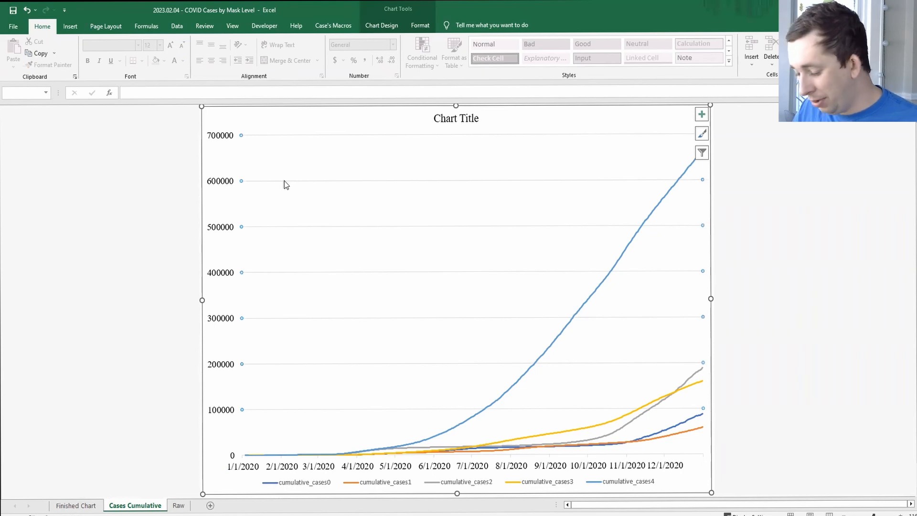
pyautogui.press('Escape')
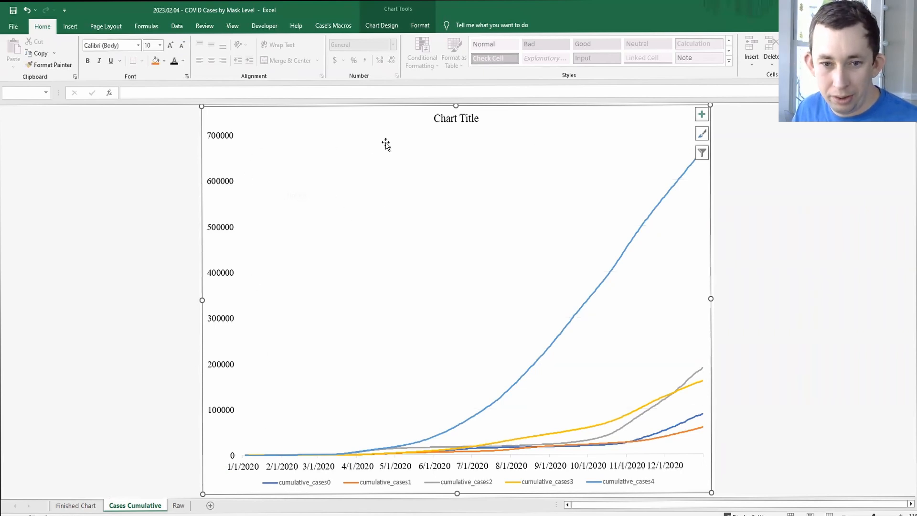
pyautogui.click(326, 202)
pyautogui.doubleClick(410, 192)
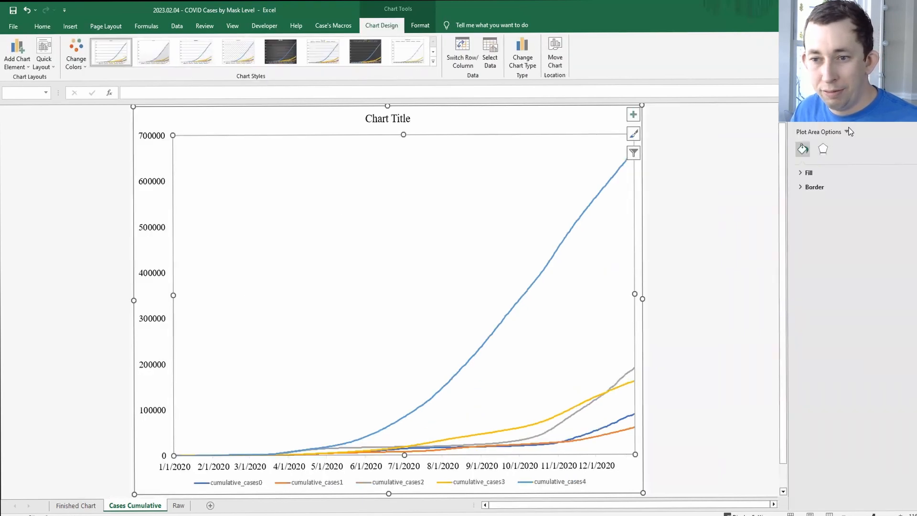
pyautogui.click(815, 186)
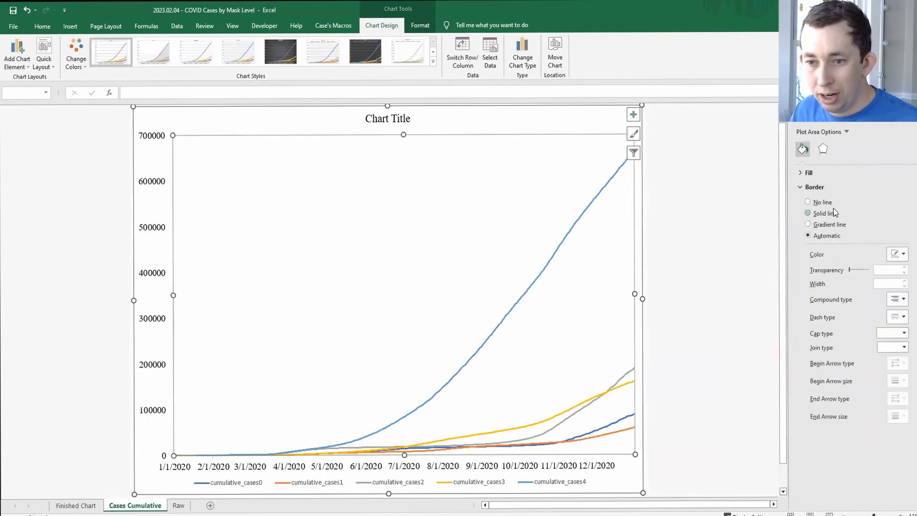
pyautogui.click(890, 257)
pyautogui.click(811, 277)
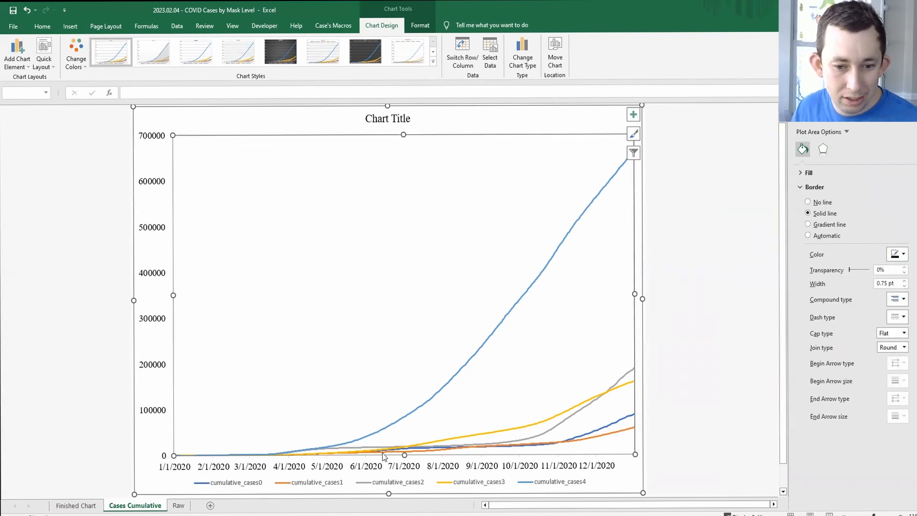
# Raise the plot area's lower edge and move the legend up to just below the date labels
pyautogui.moveTo(405, 454); pyautogui.dragTo(404, 432)
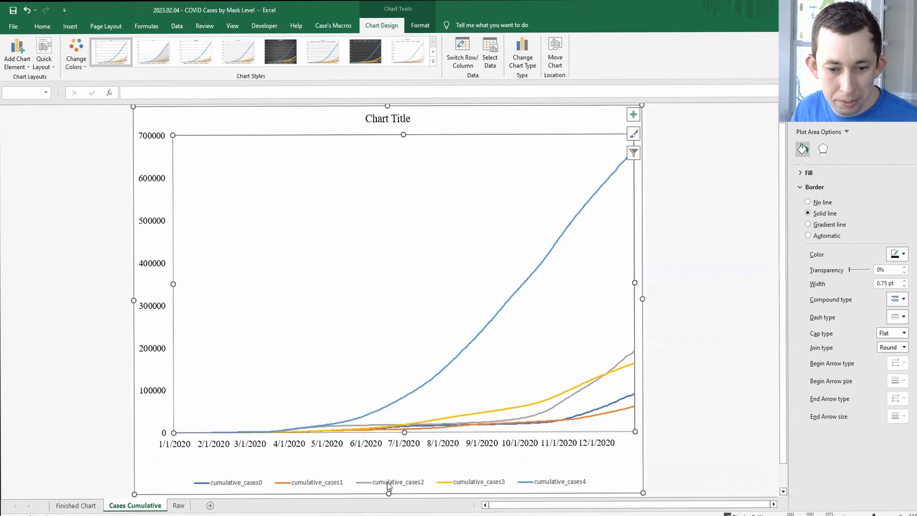
pyautogui.click(373, 480)
pyautogui.moveTo(370, 470); pyautogui.dragTo(367, 449)
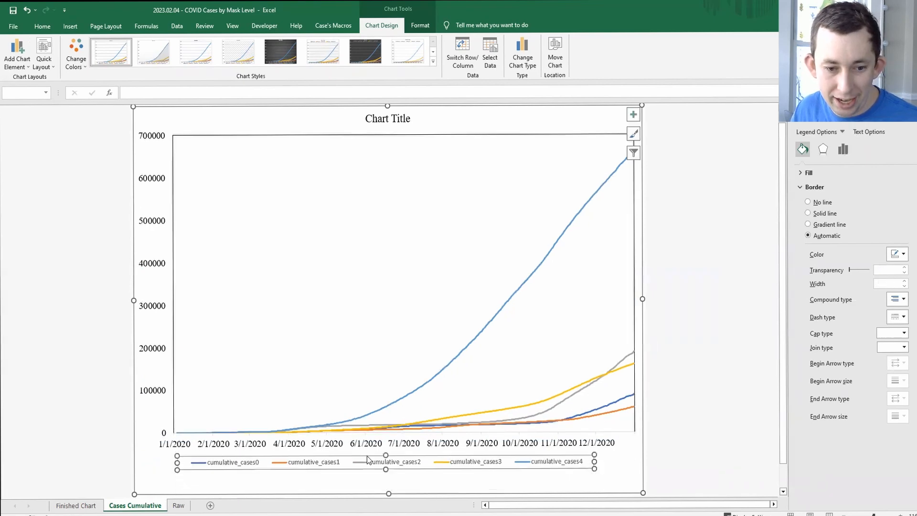
# Format the legend text as black 12 pt Times New Roman and make the legend taller so all five series fit
pyautogui.click(42, 26)
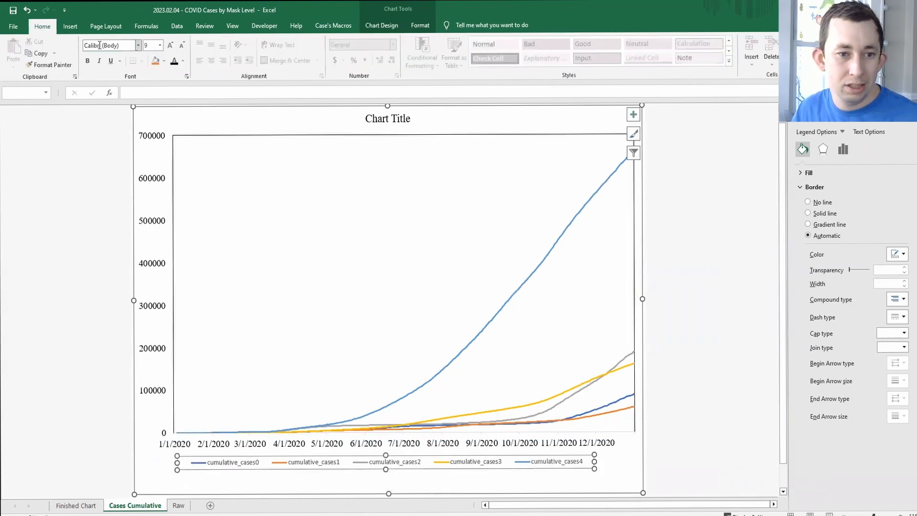
pyautogui.click(109, 45)
pyautogui.write('Times New Roman')
pyautogui.press('Tab')
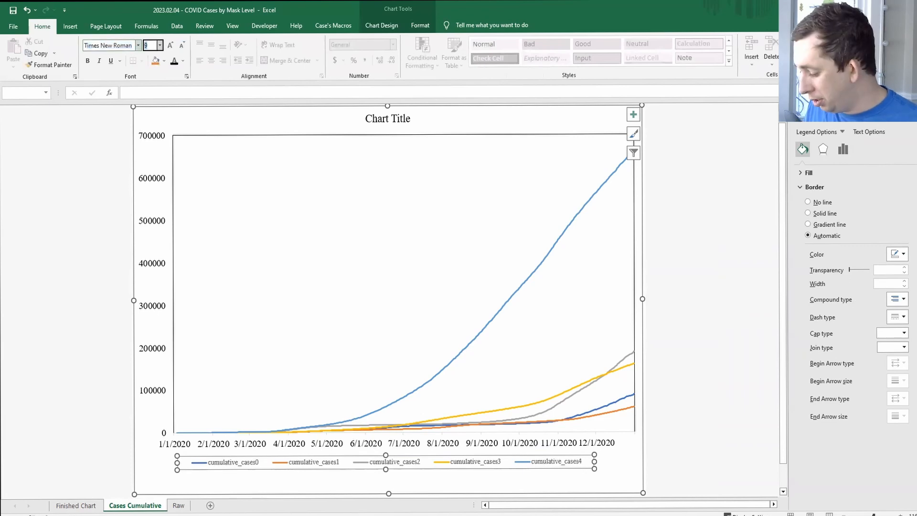
pyautogui.write('12')
pyautogui.press('Return')
pyautogui.click(174, 62)
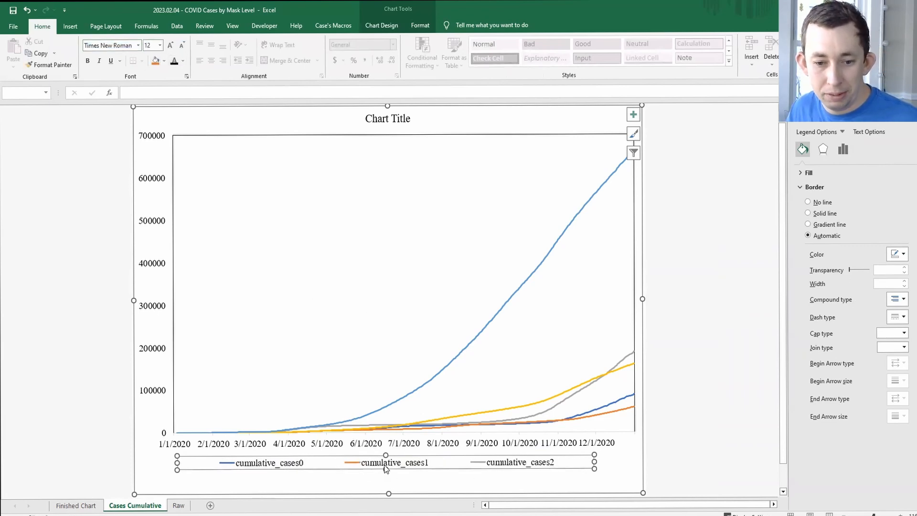
pyautogui.moveTo(384, 470); pyautogui.dragTo(385, 486)
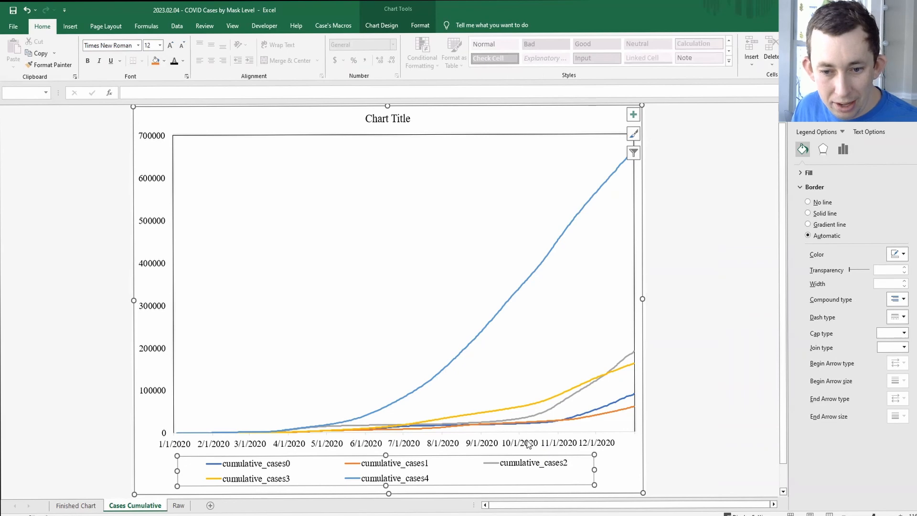
# Give the horizontal date axis a solid black line
pyautogui.click(521, 438)
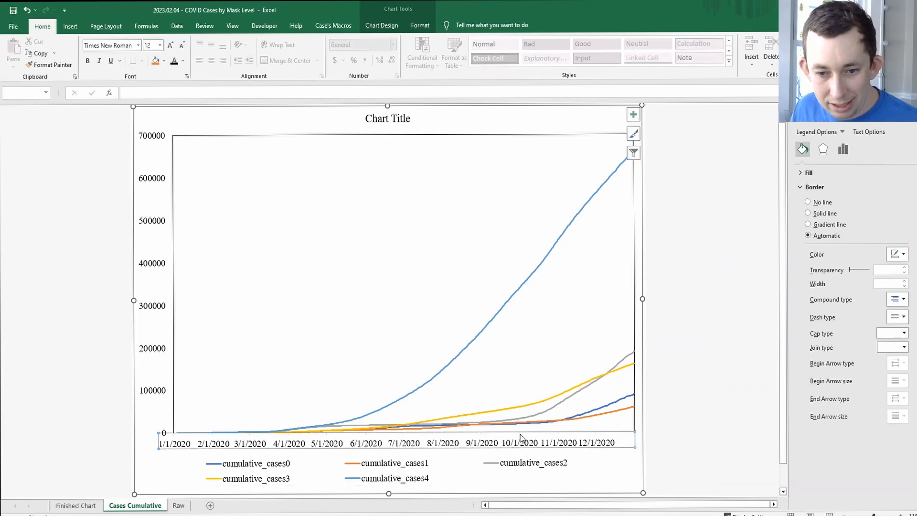
pyautogui.click(902, 254)
pyautogui.click(855, 278)
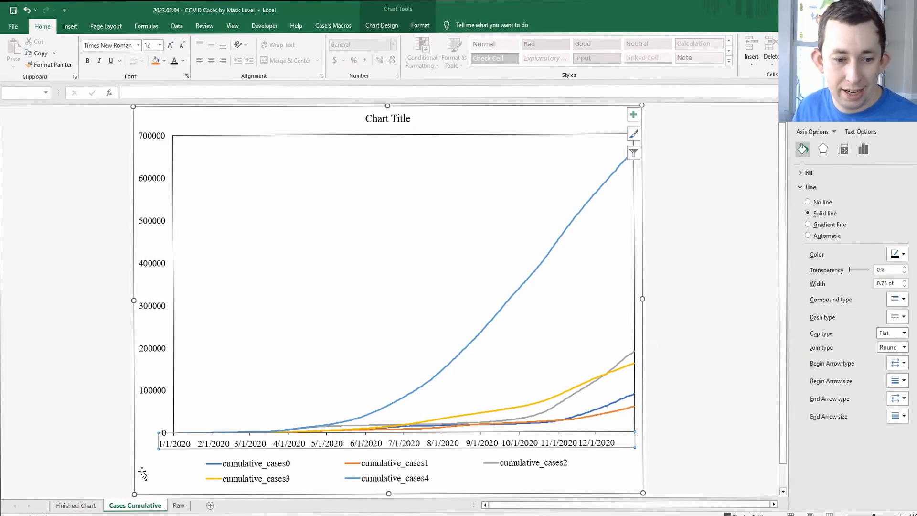
# Copy the three-line title from the Finished Chart sheet and paste it over the chart title on the Cases Cumulative sheet
pyautogui.click(92, 505)
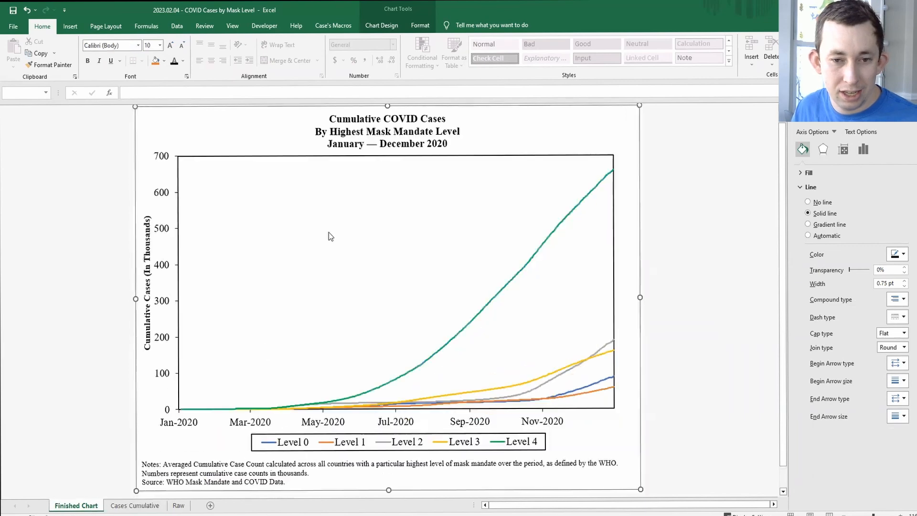
pyautogui.click(373, 128)
pyautogui.click(382, 25)
pyautogui.moveTo(329, 119); pyautogui.dragTo(450, 141)
pyautogui.hotkey('ctrl', 'c')
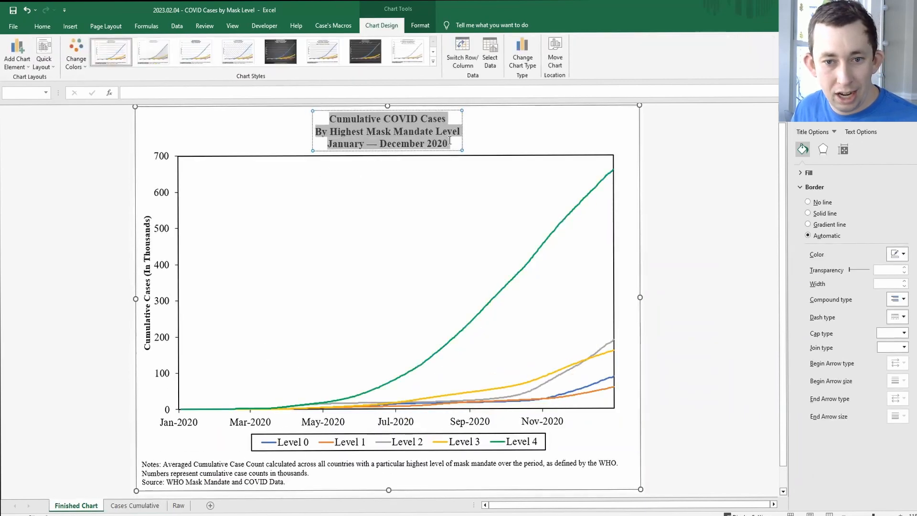
pyautogui.click(158, 507)
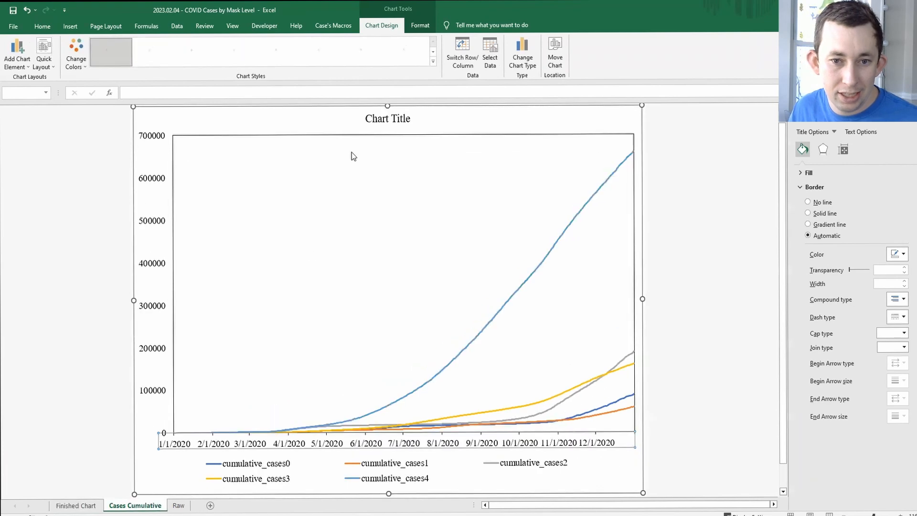
pyautogui.tripleClick(392, 119)
pyautogui.hotkey('ctrl', 'v')
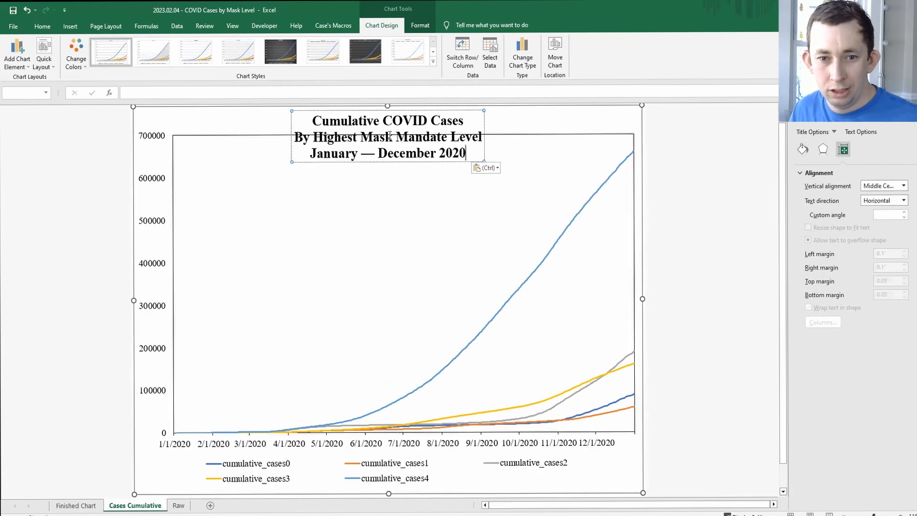
pyautogui.click(497, 143)
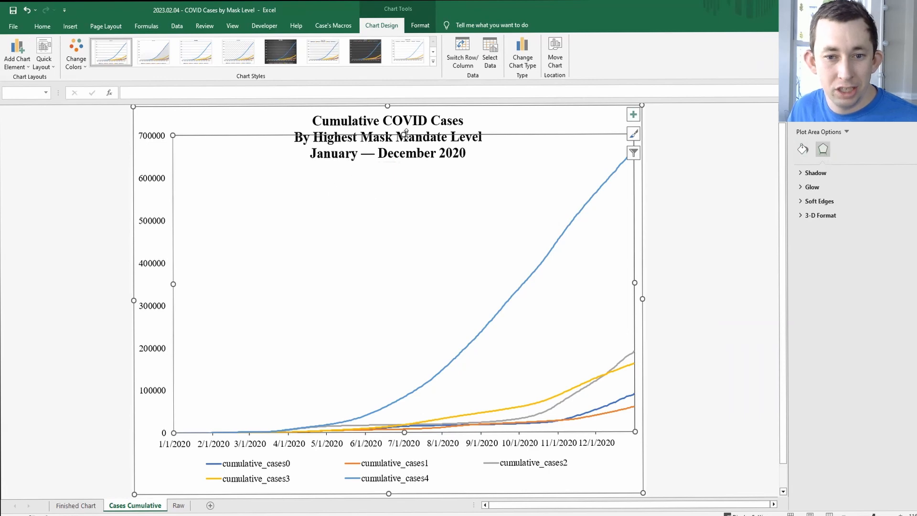
# Lower the plot area's upper edge to just below the three-line title and compare the layout with the Finished Chart sheet
pyautogui.moveTo(404, 136); pyautogui.dragTo(403, 173)
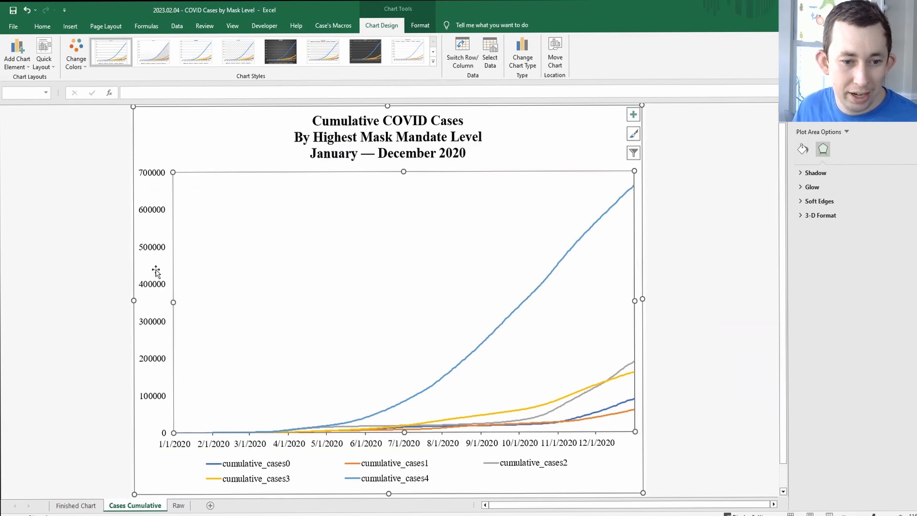
pyautogui.click(93, 505)
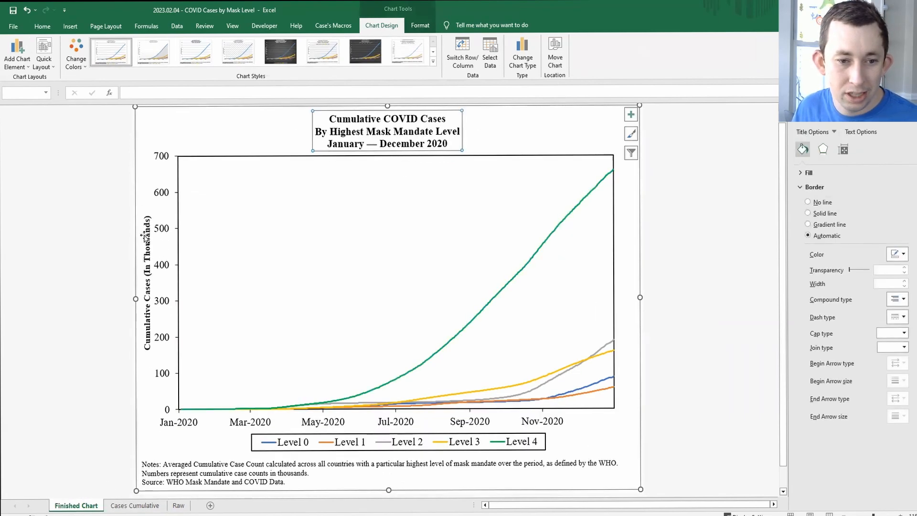
pyautogui.click(135, 505)
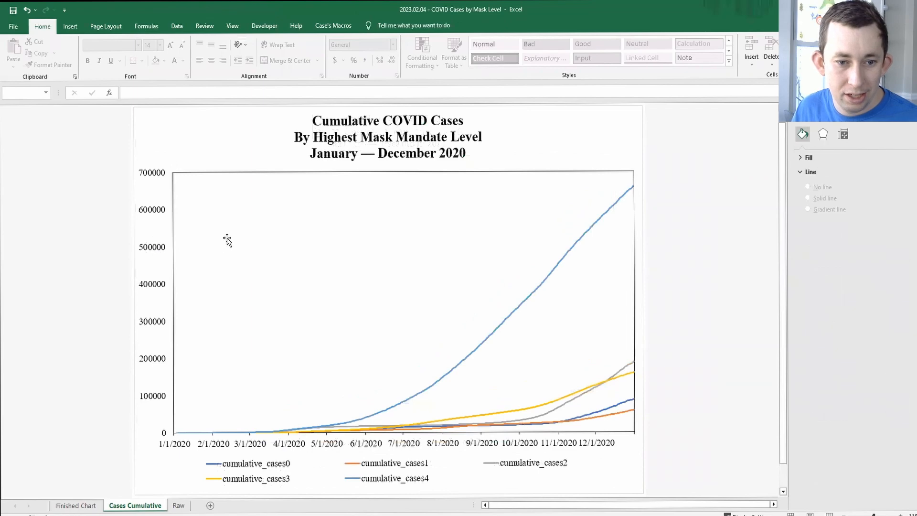
# Add a primary vertical axis title and move the plot area's left edge inward to make room for it
pyautogui.click(243, 225)
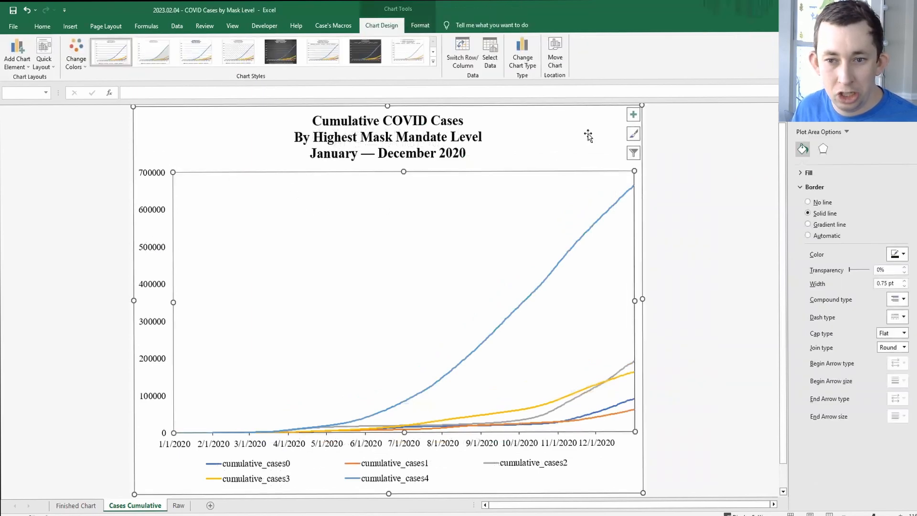
pyautogui.click(633, 115)
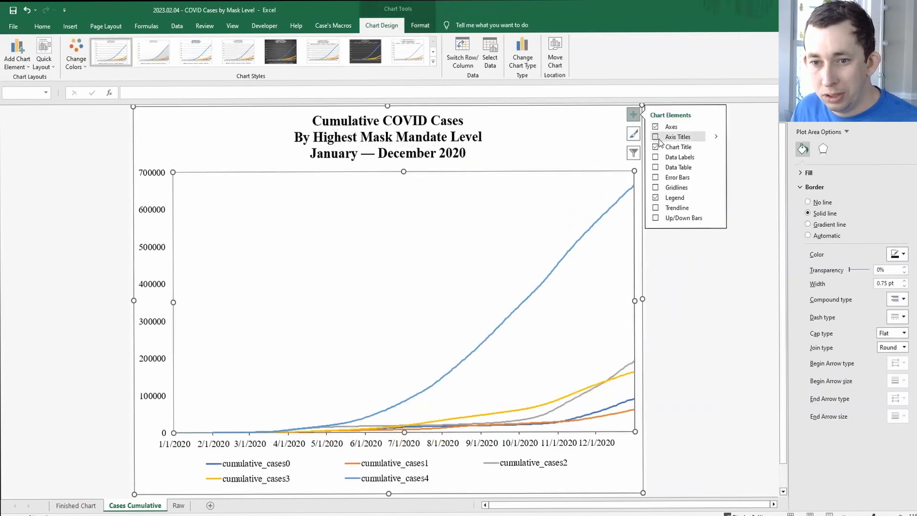
pyautogui.click(717, 138)
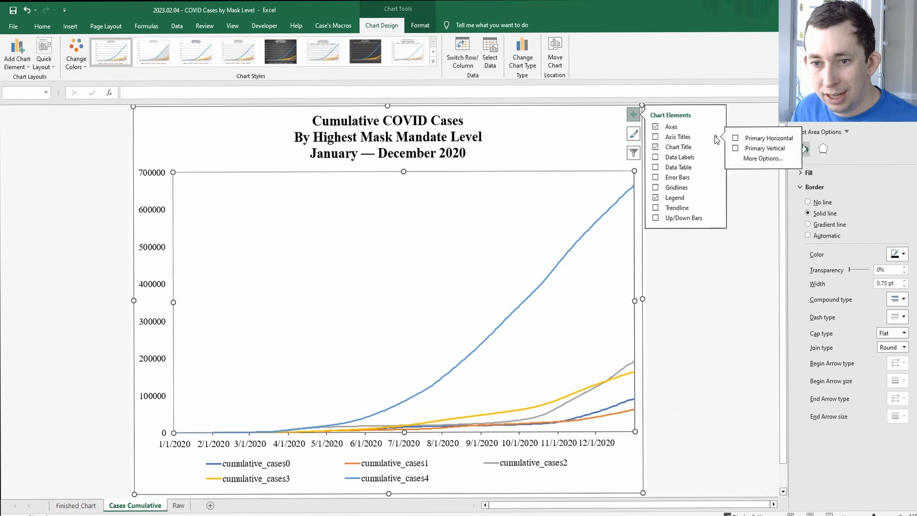
pyautogui.click(736, 148)
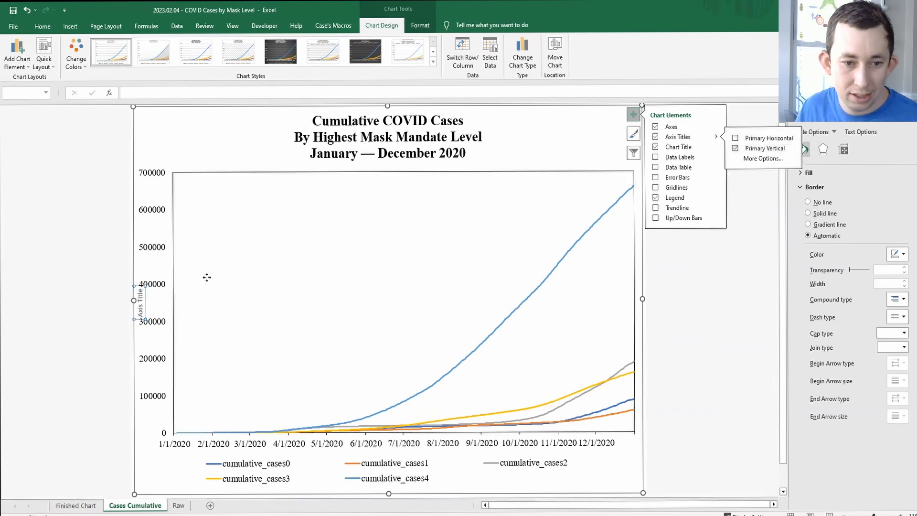
pyautogui.click(178, 301)
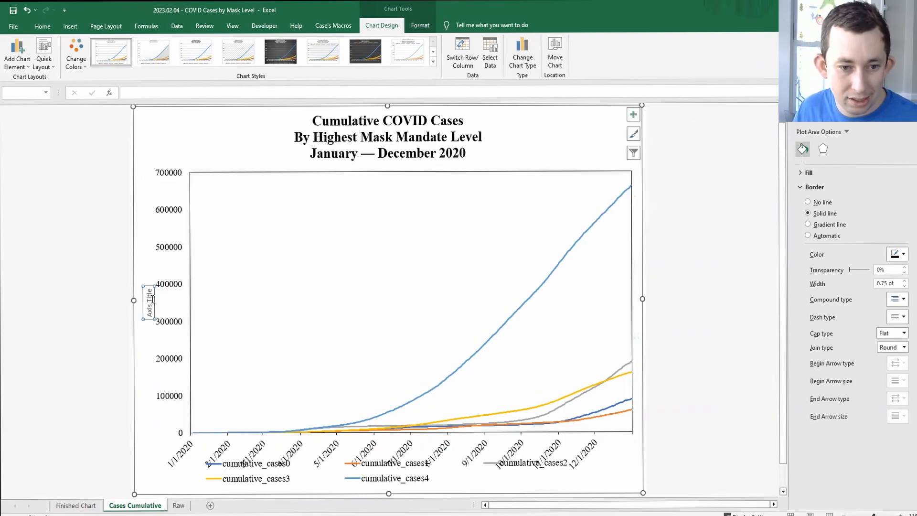
# Format the vertical axis title text as 12 pt Times New Roman
pyautogui.tripleClick(152, 299)
pyautogui.click(42, 26)
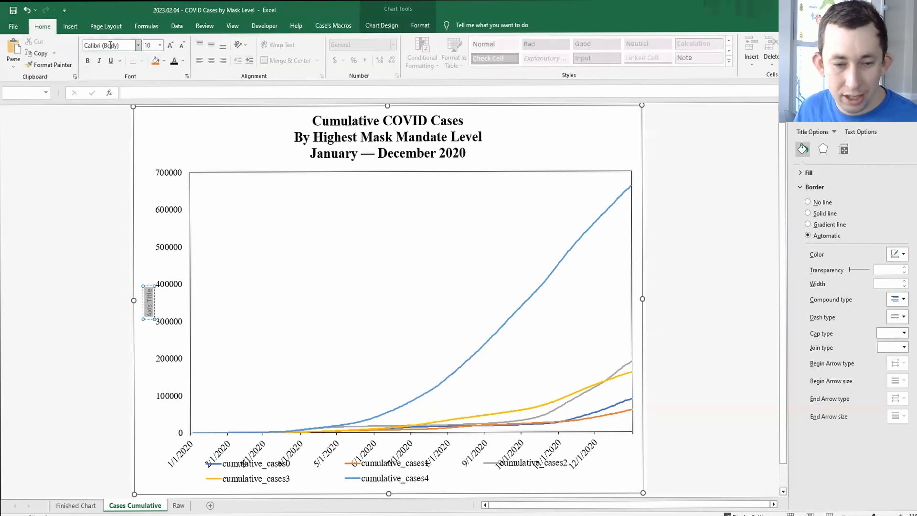
pyautogui.click(110, 45)
pyautogui.write('Times New Roman')
pyautogui.press('Tab')
pyautogui.write('12')
pyautogui.press('Return')
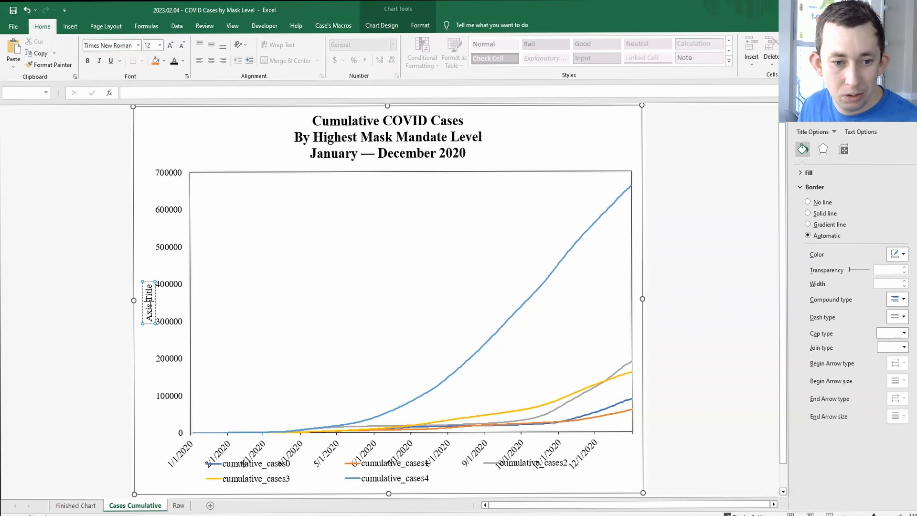
# Change the vertical axis title to "Cumulative Cases (Thousands)" and make it bold
pyautogui.write('Cumulative')
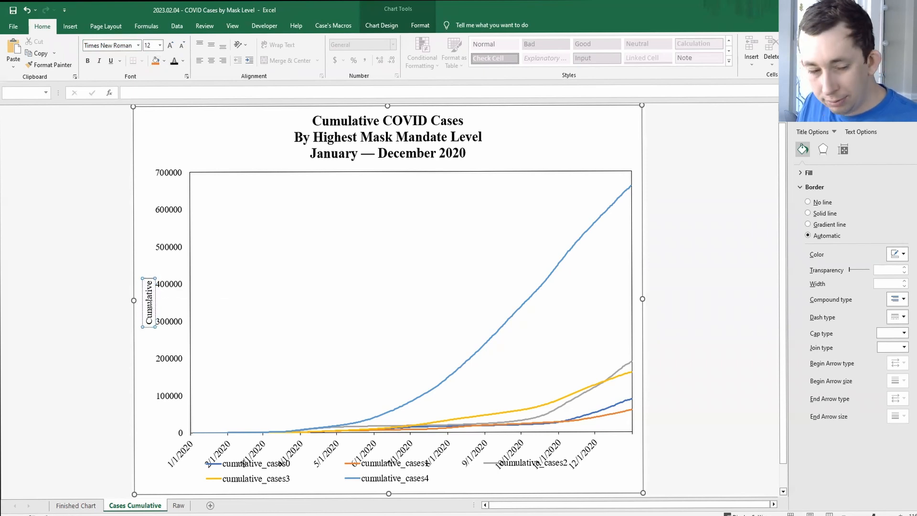
pyautogui.write(' Cases (Th')
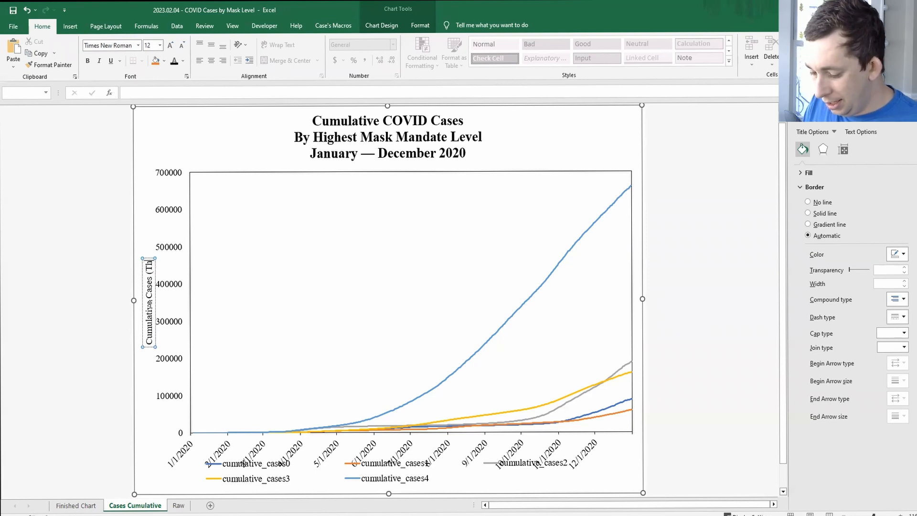
pyautogui.write('ousands)')
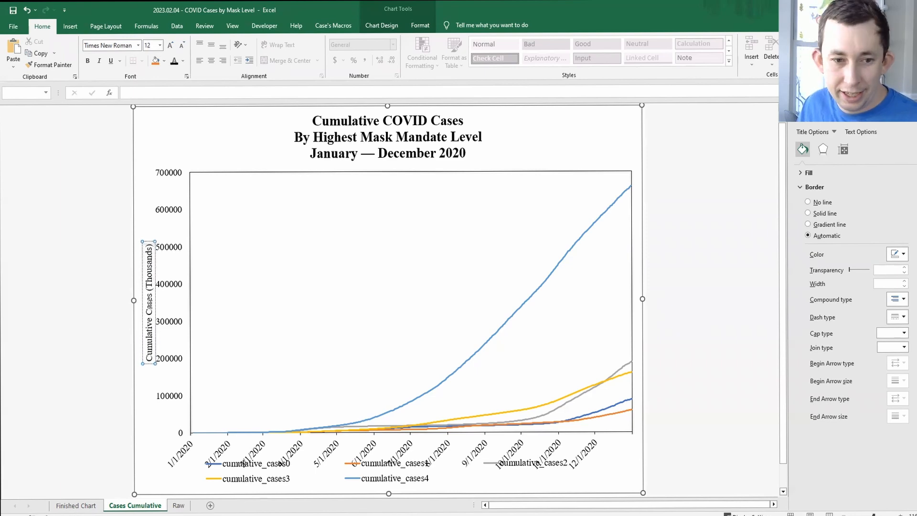
pyautogui.hotkey('ctrl', 'a')
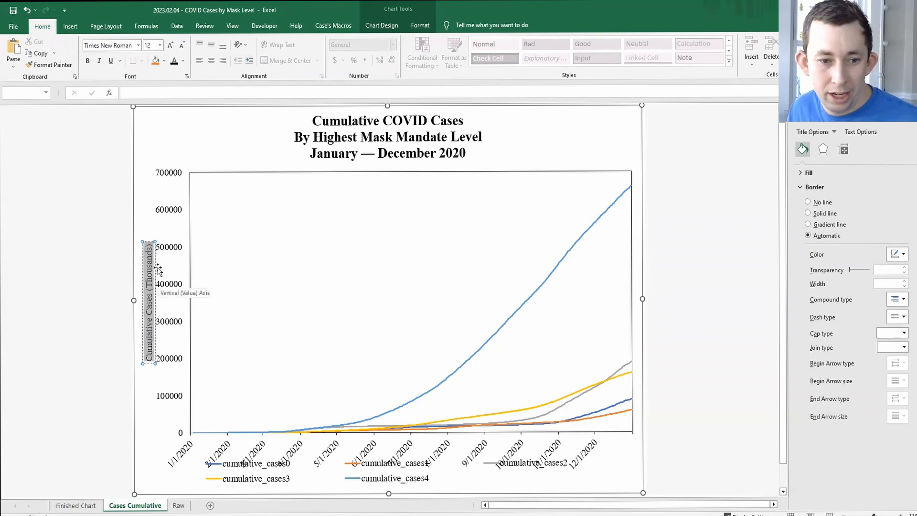
pyautogui.click(88, 62)
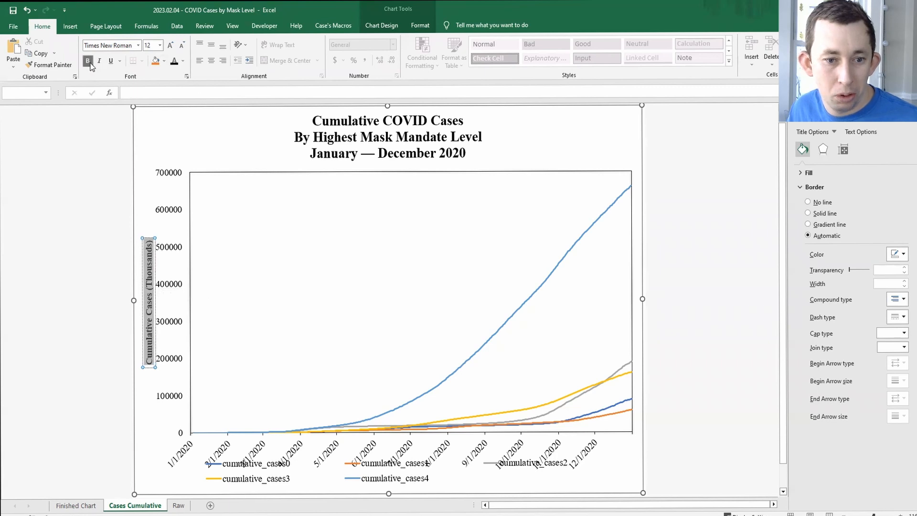
pyautogui.click(190, 138)
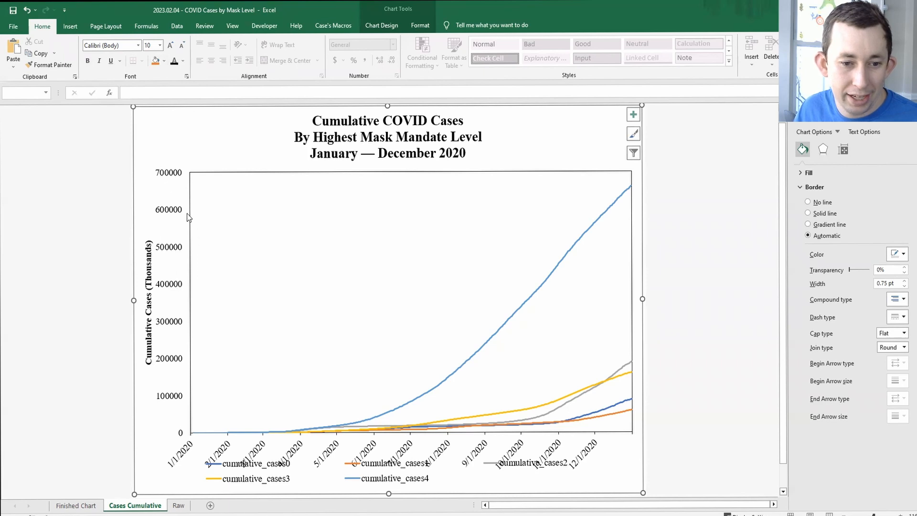
# Set the vertical axis display units to Thousands
pyautogui.click(171, 173)
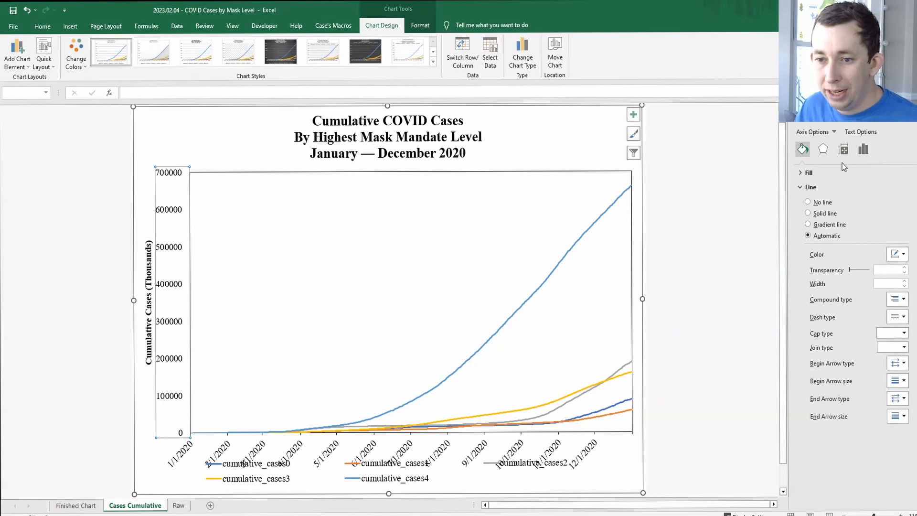
pyautogui.click(863, 149)
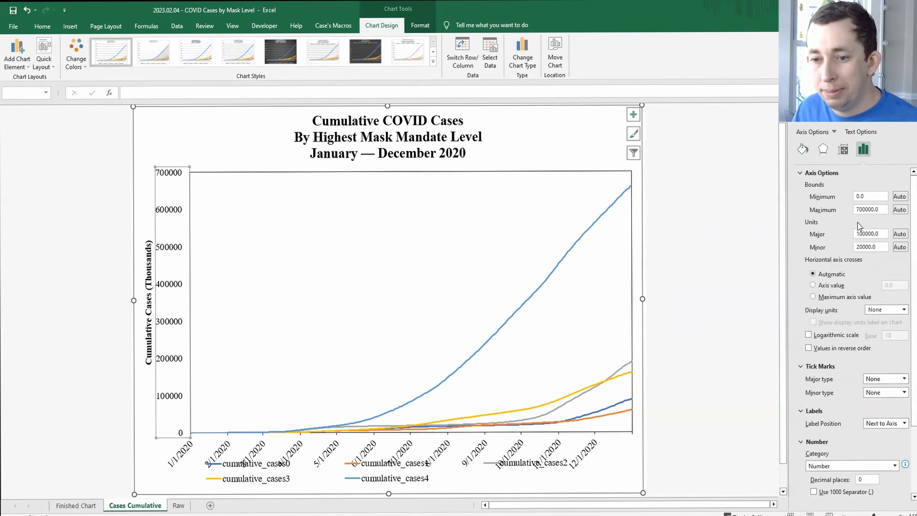
pyautogui.scroll(-3, 833, 272)
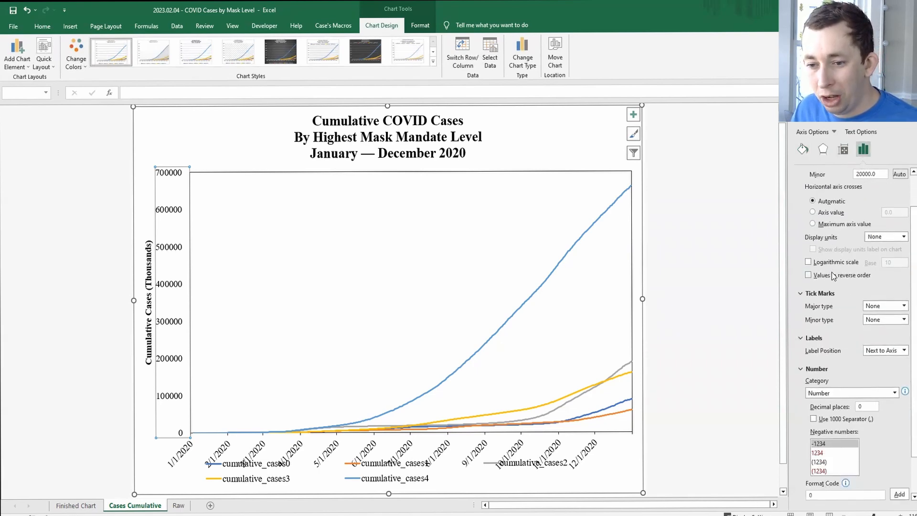
pyautogui.scroll(3, 843, 287)
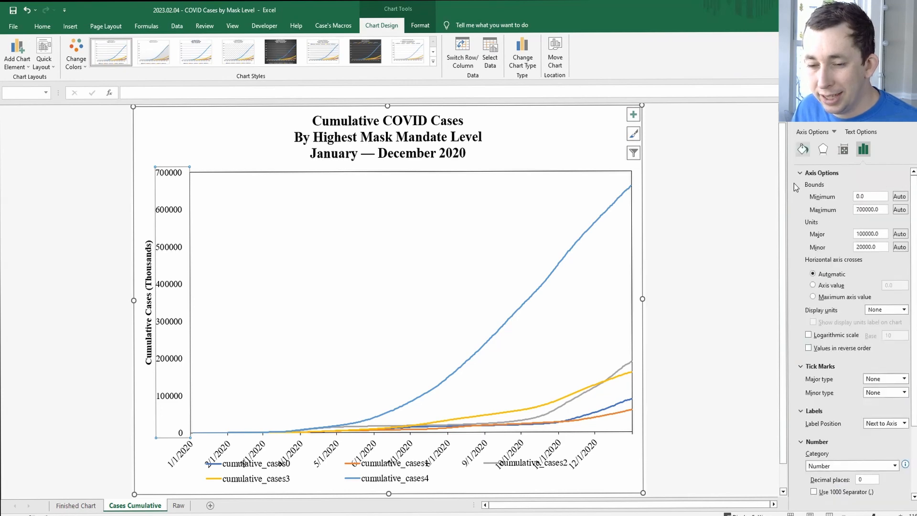
pyautogui.click(802, 173)
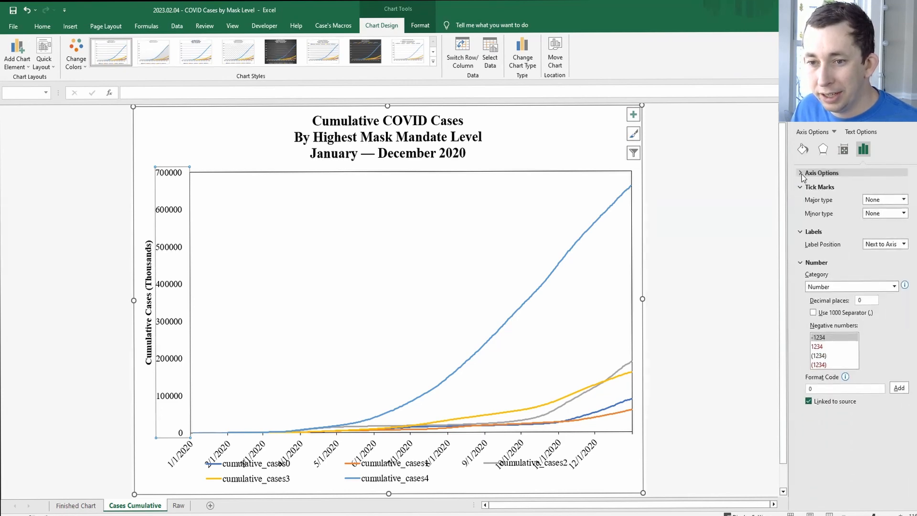
pyautogui.click(802, 173)
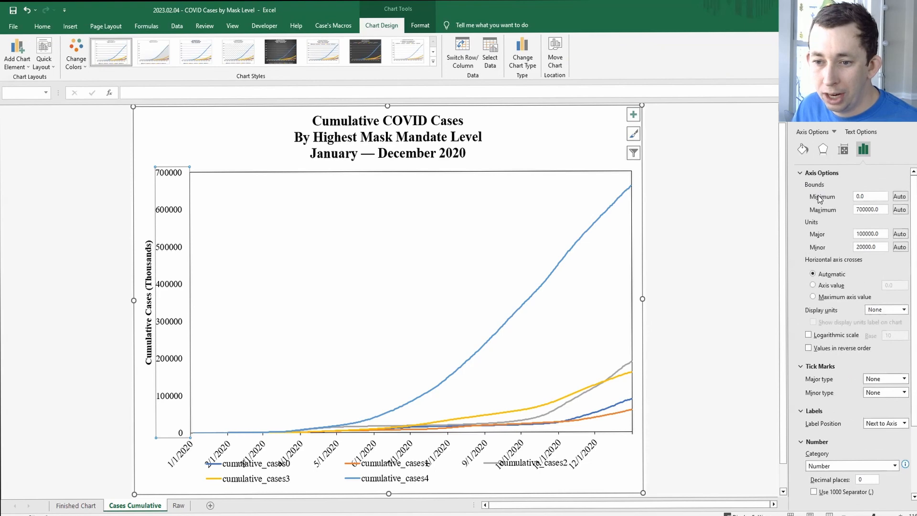
pyautogui.click(904, 310)
pyautogui.click(887, 329)
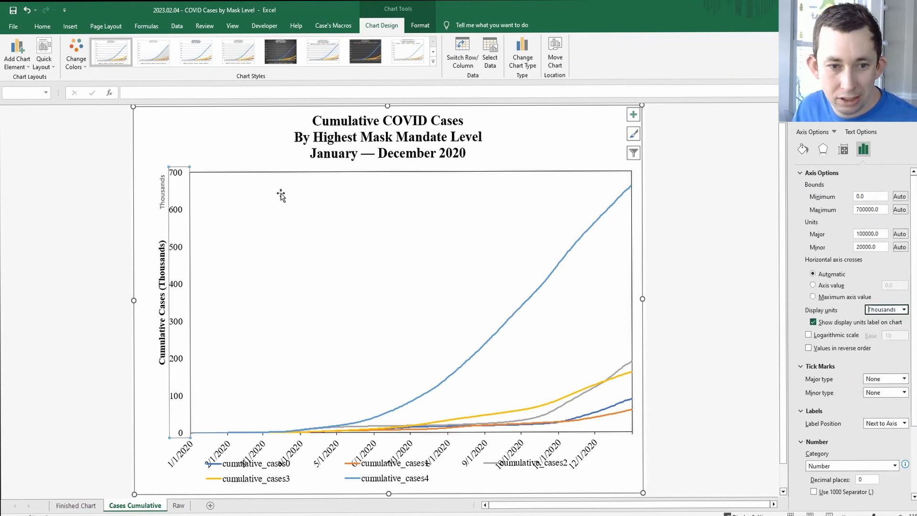
# Delete the separate "Thousands" display units label and widen the plot area leftward so the date labels lie horizontal
pyautogui.click(163, 194)
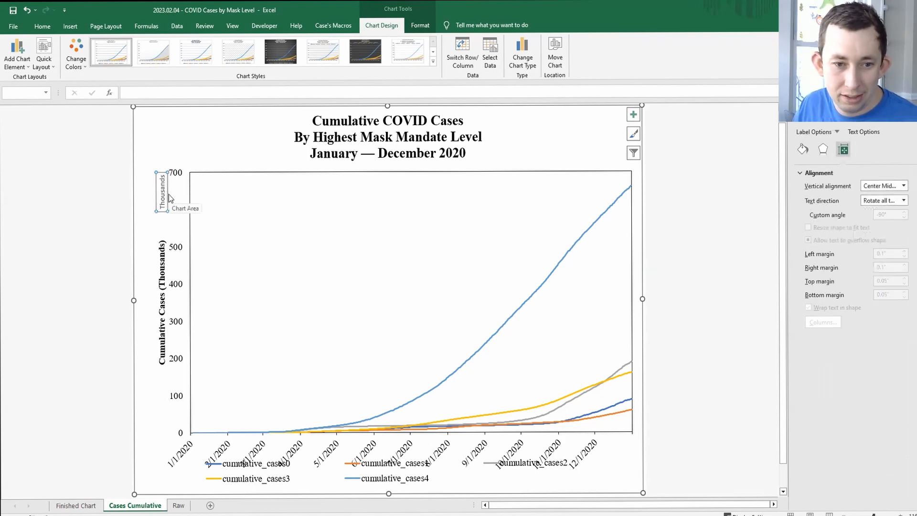
pyautogui.press('Delete')
pyautogui.click(182, 301)
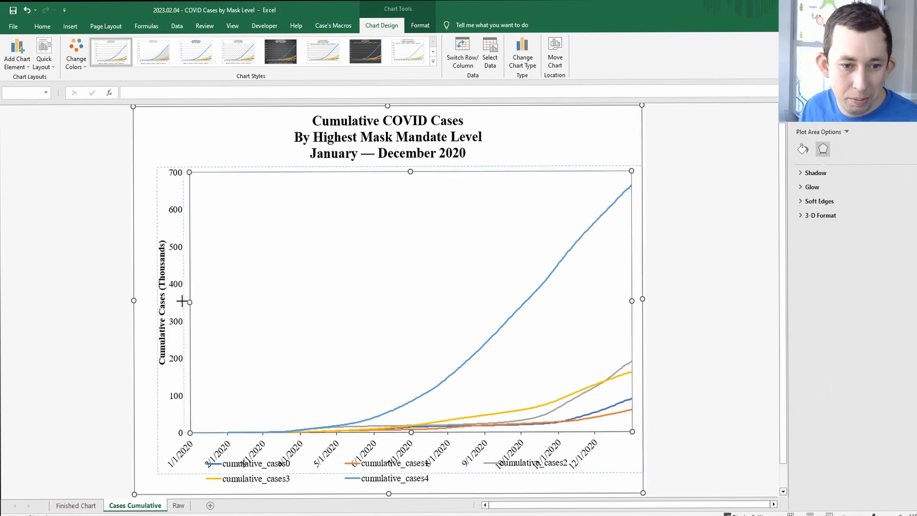
pyautogui.moveTo(182, 301); pyautogui.dragTo(167, 302)
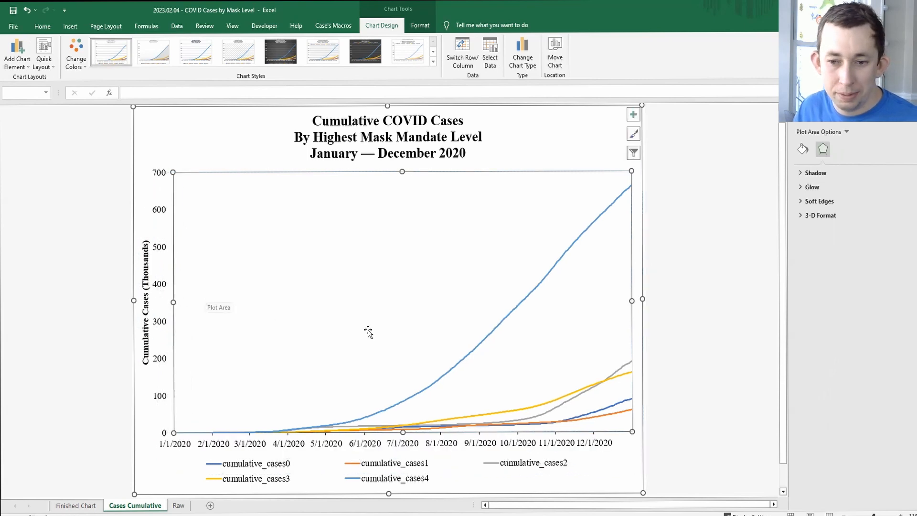
# Set the vertical axis major tick marks to Outside
pyautogui.click(165, 214)
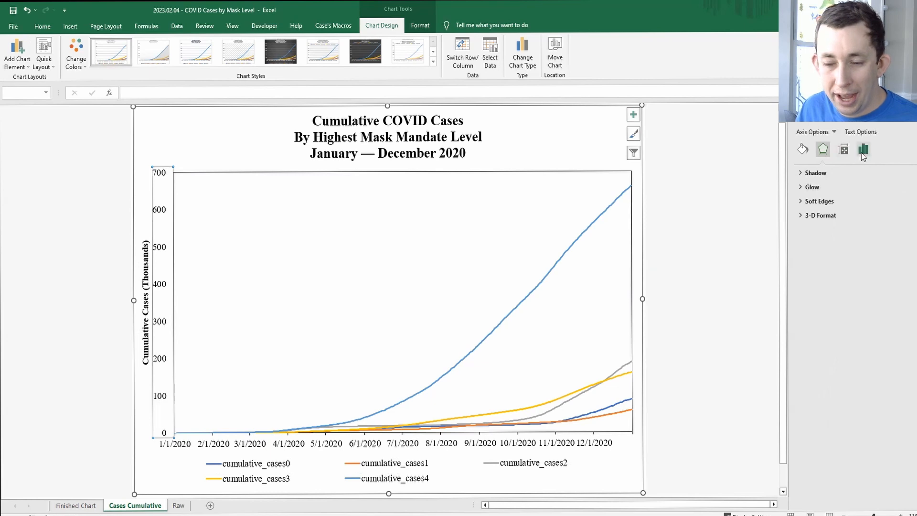
pyautogui.click(863, 151)
pyautogui.click(818, 187)
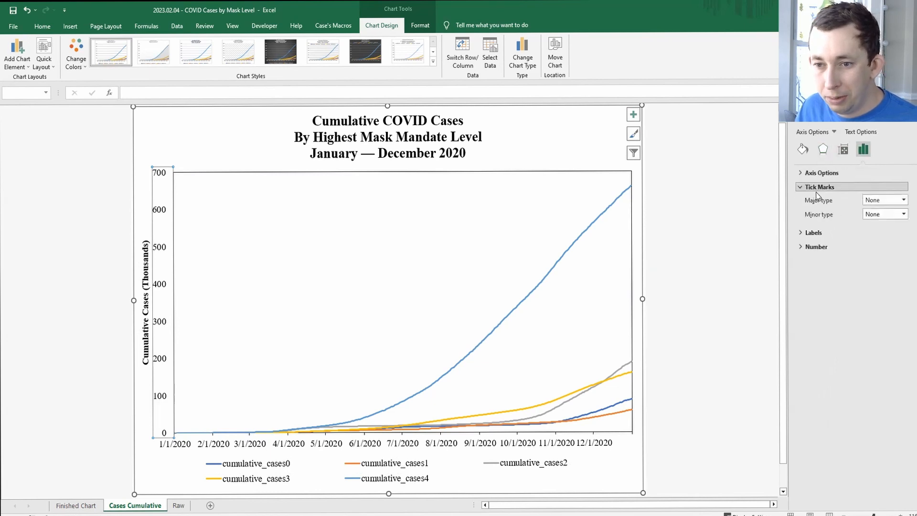
pyautogui.click(887, 200)
pyautogui.click(881, 229)
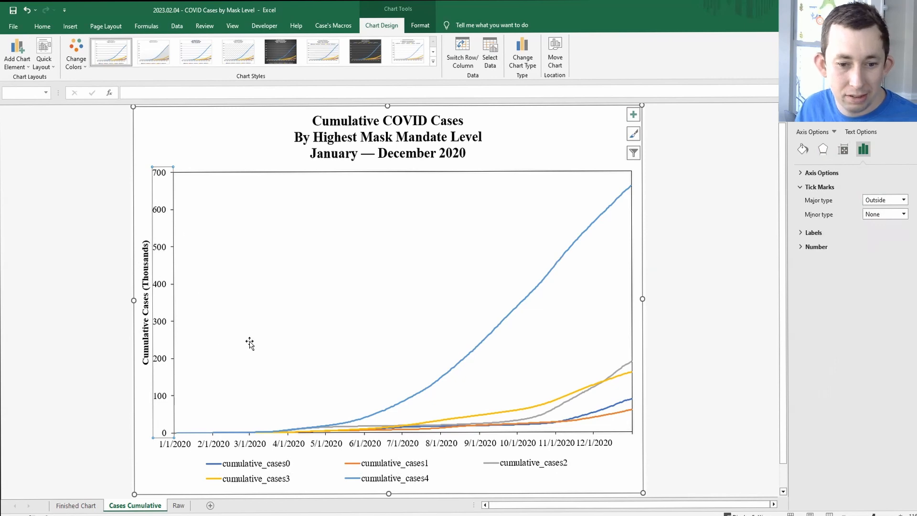
# Apply the custom number format m/yyyy to the horizontal date axis and compare its labels with the Finished Chart sheet
pyautogui.click(252, 444)
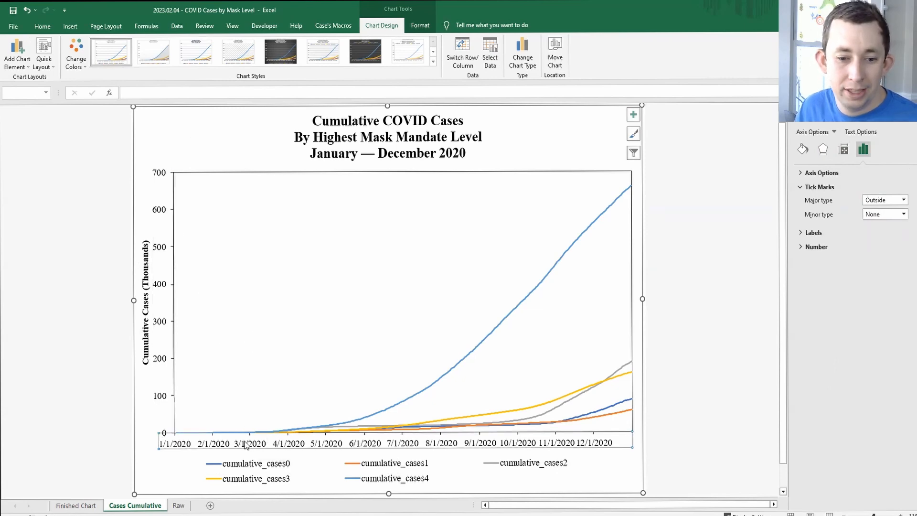
pyautogui.click(815, 246)
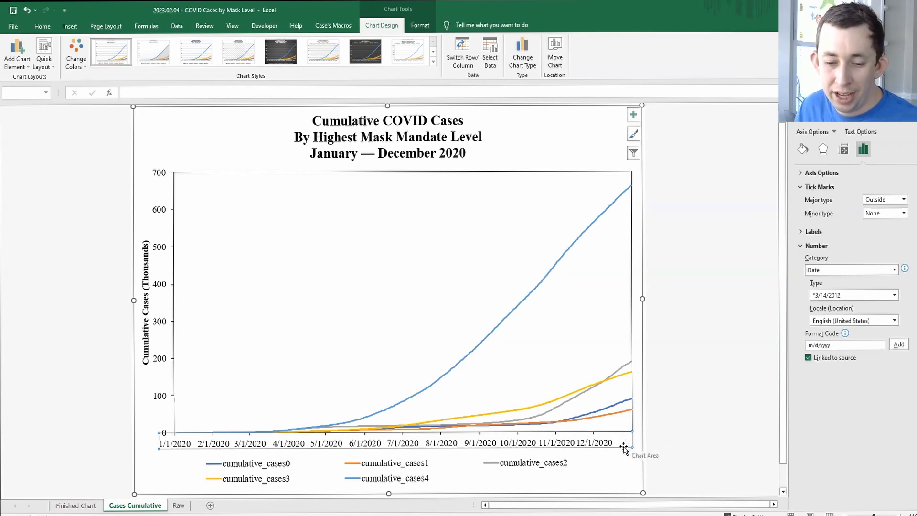
pyautogui.click(817, 344)
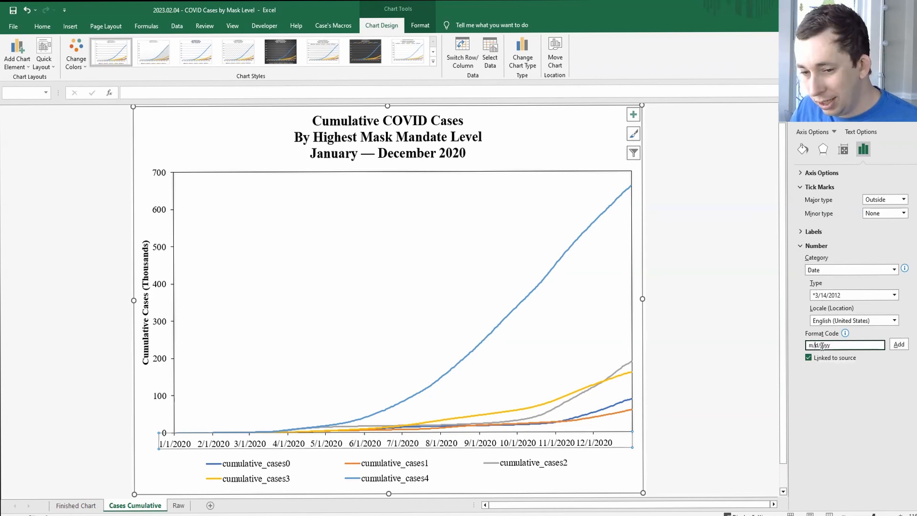
pyautogui.press('BackSpace')
pyautogui.press('BackSpace')
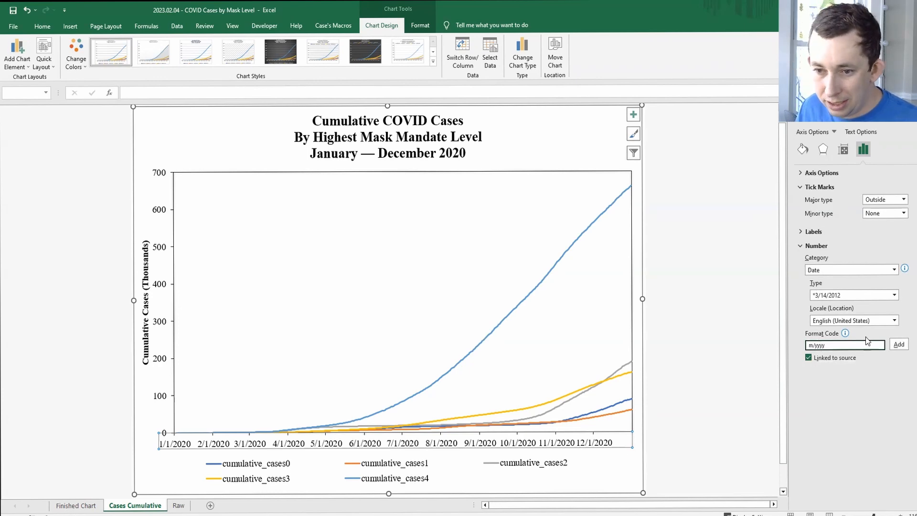
pyautogui.click(899, 345)
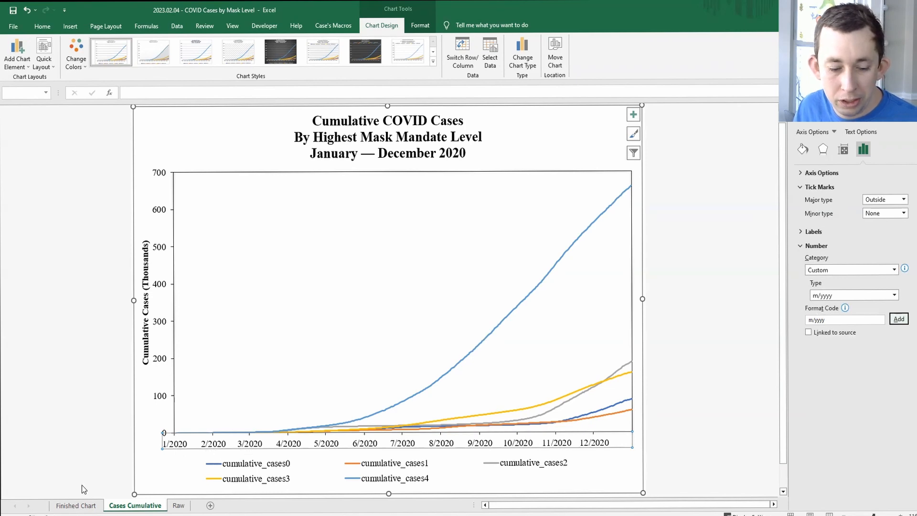
pyautogui.click(76, 506)
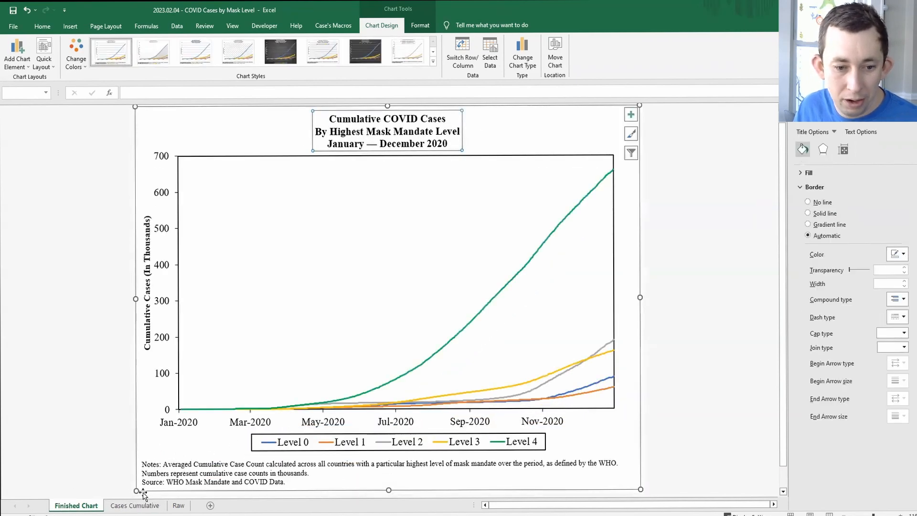
# Apply the custom number format mmm-yyyy to the Cases Cumulative chart's horizontal date axis and check its text direction options
pyautogui.click(134, 506)
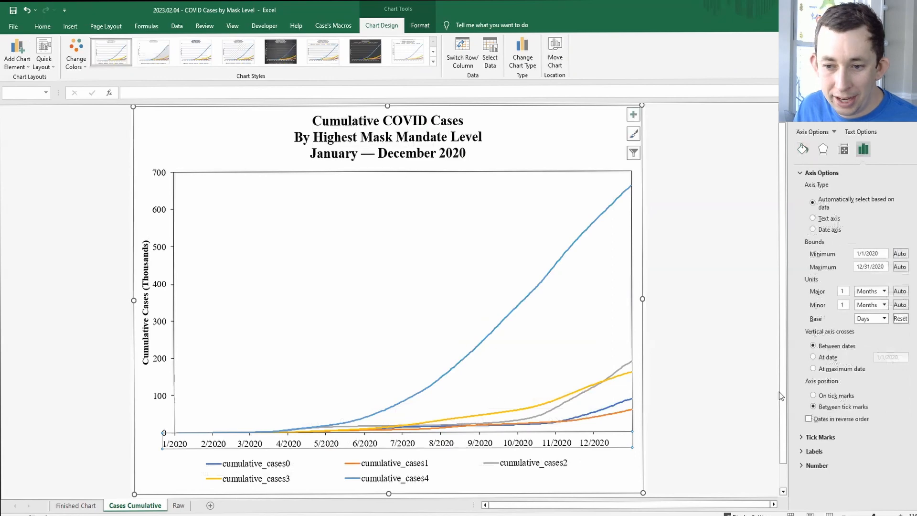
pyautogui.click(817, 465)
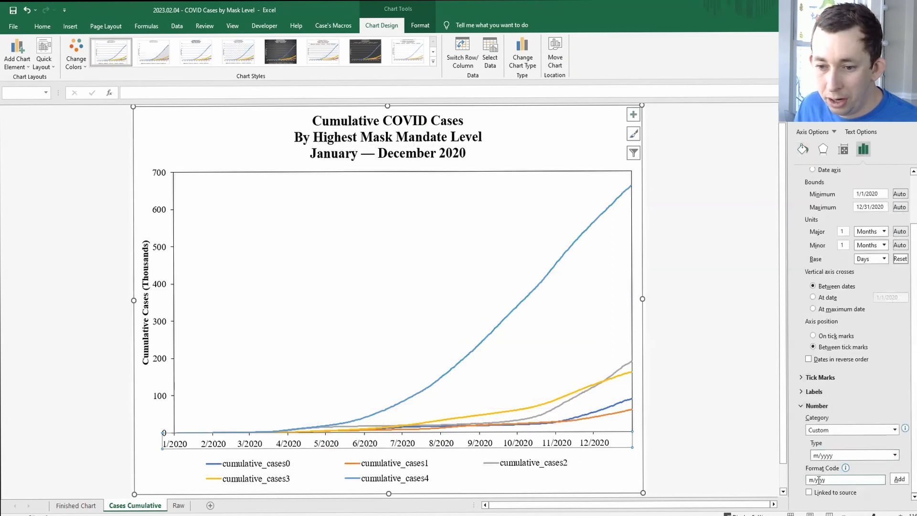
pyautogui.click(814, 480)
pyautogui.write('m')
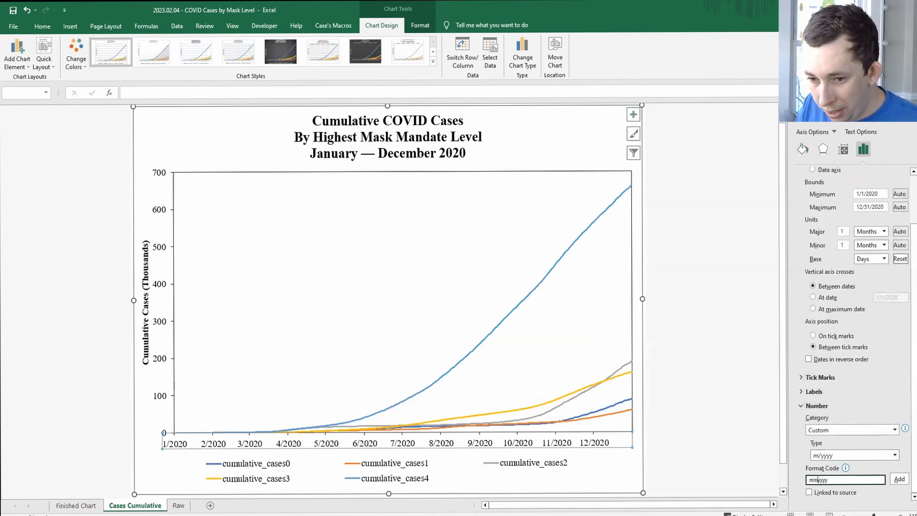
pyautogui.write('m')
pyautogui.press('Delete')
pyautogui.write('-')
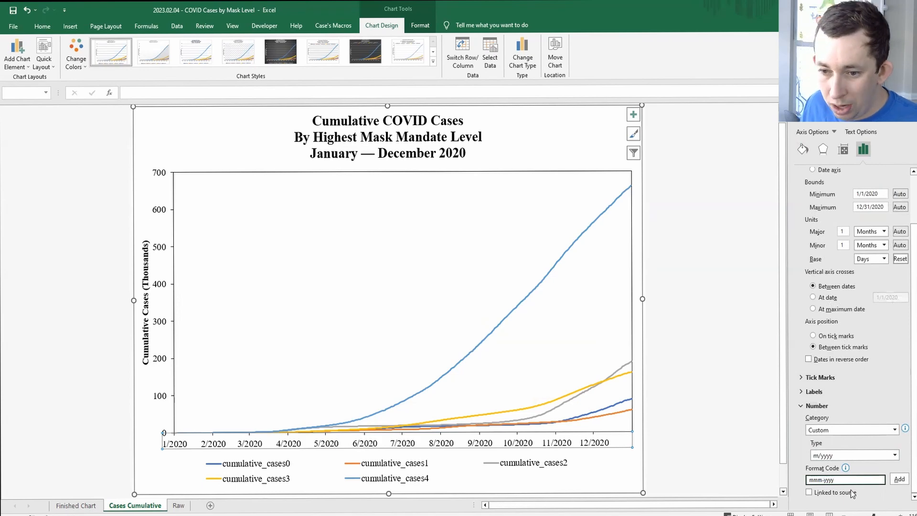
pyautogui.click(899, 479)
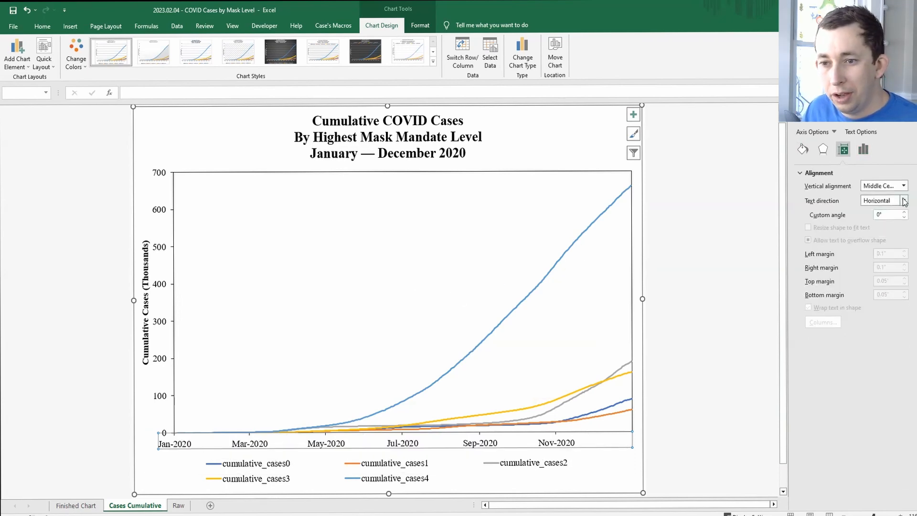
pyautogui.click(904, 201)
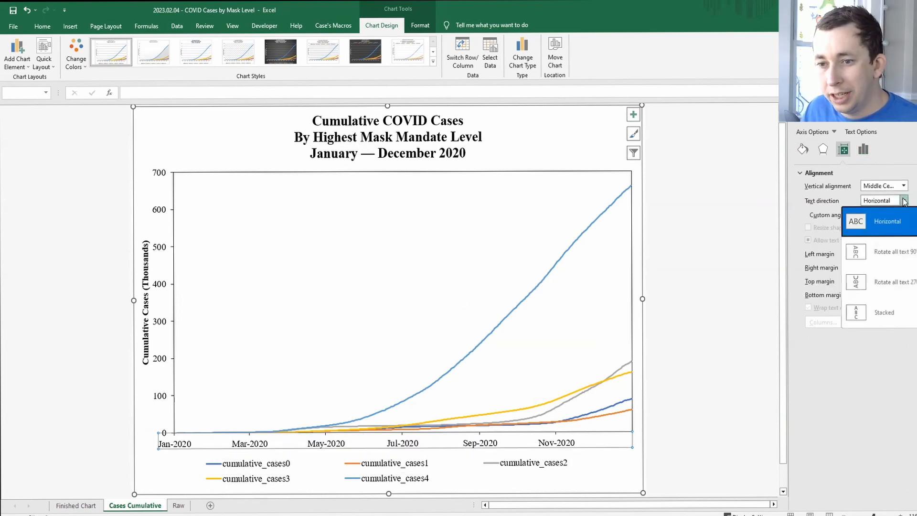
pyautogui.click(409, 435)
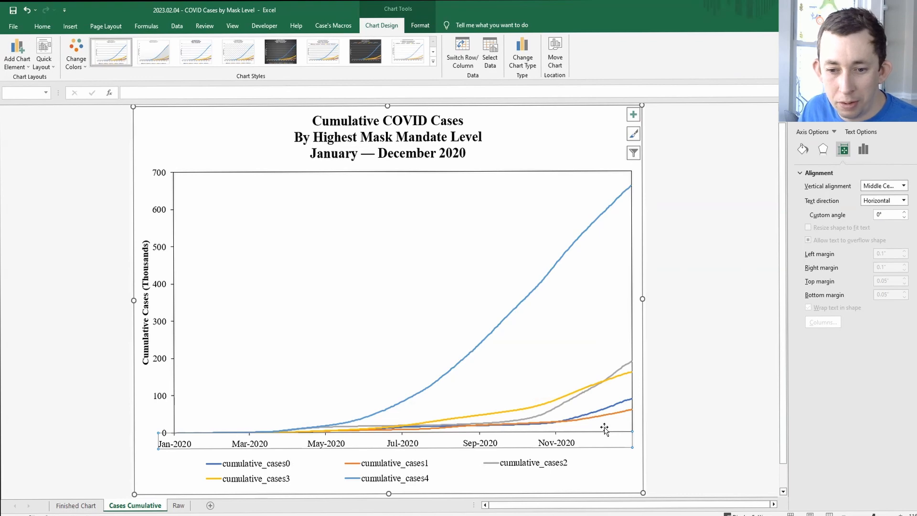
# Give the chart legend a solid black border
pyautogui.click(391, 469)
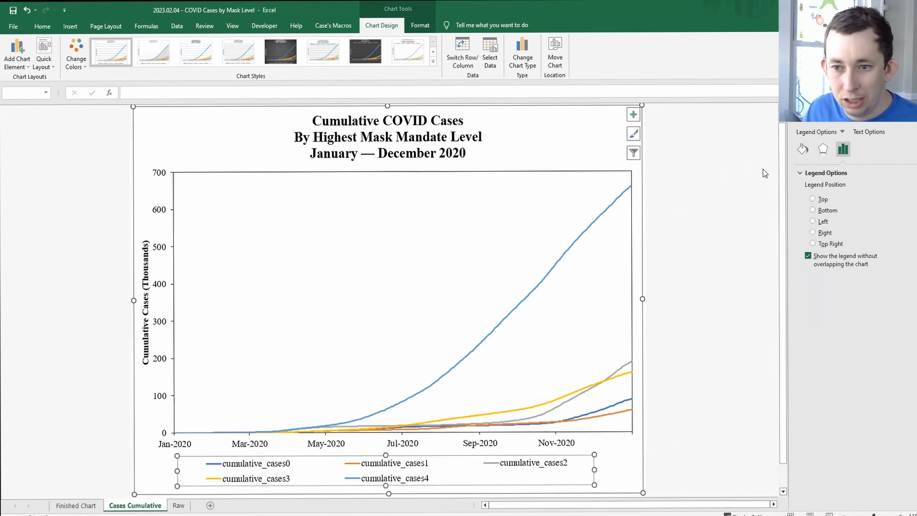
pyautogui.click(804, 149)
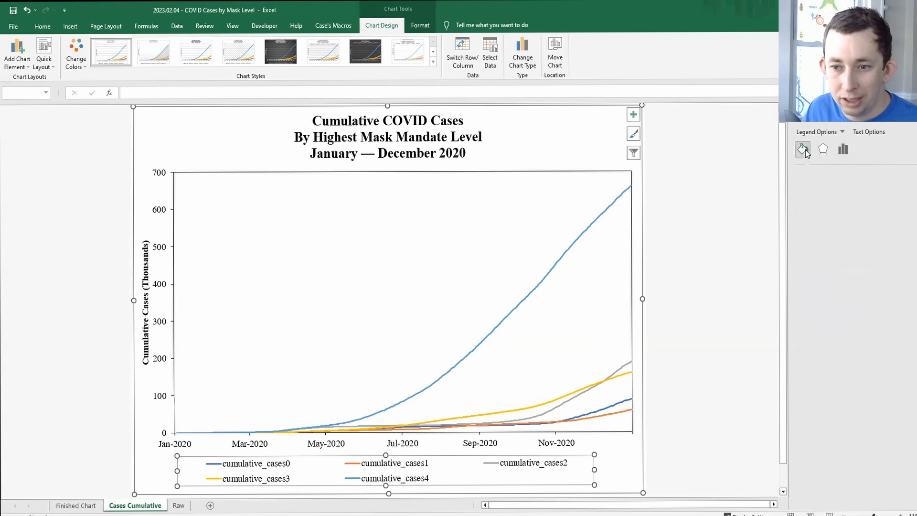
pyautogui.click(820, 213)
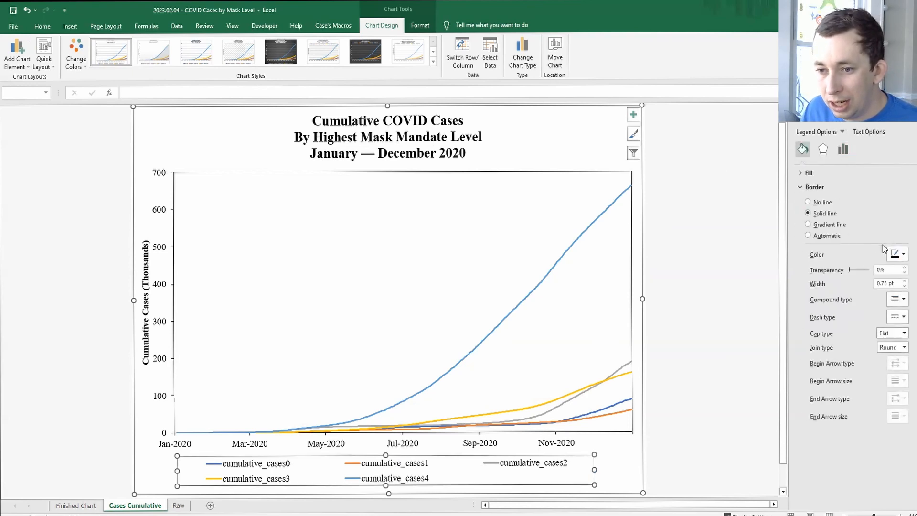
pyautogui.click(898, 254)
pyautogui.click(855, 279)
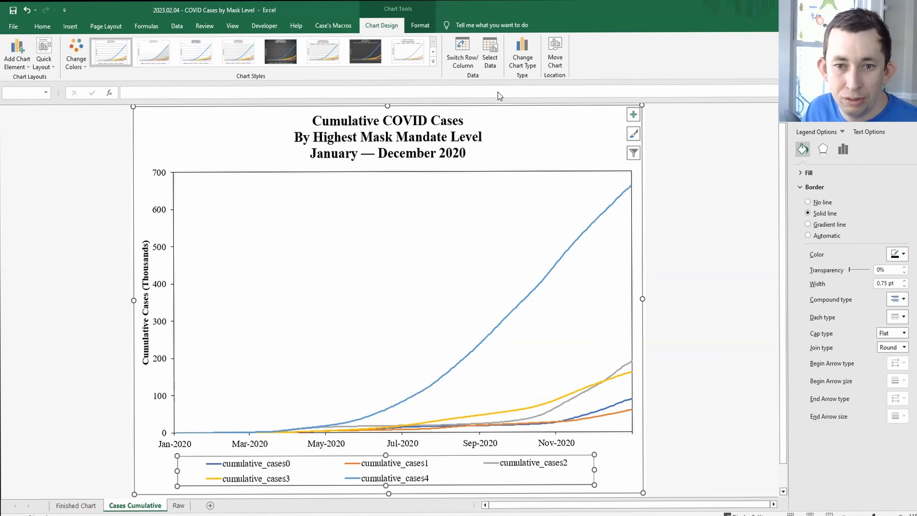
# Rename the cumulative_cases0 and cumulative_cases1 series as Level 0 and Level 1 in the chart's data source
pyautogui.click(494, 50)
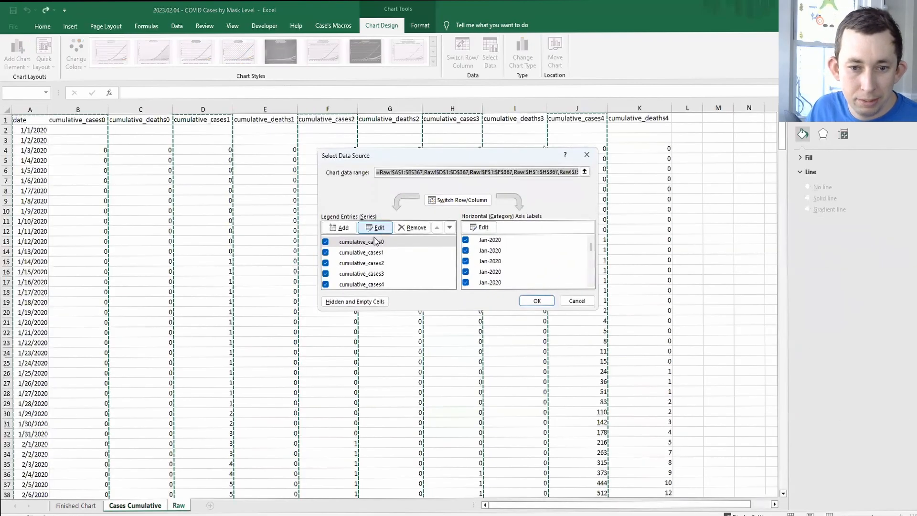
pyautogui.click(362, 246)
pyautogui.click(375, 228)
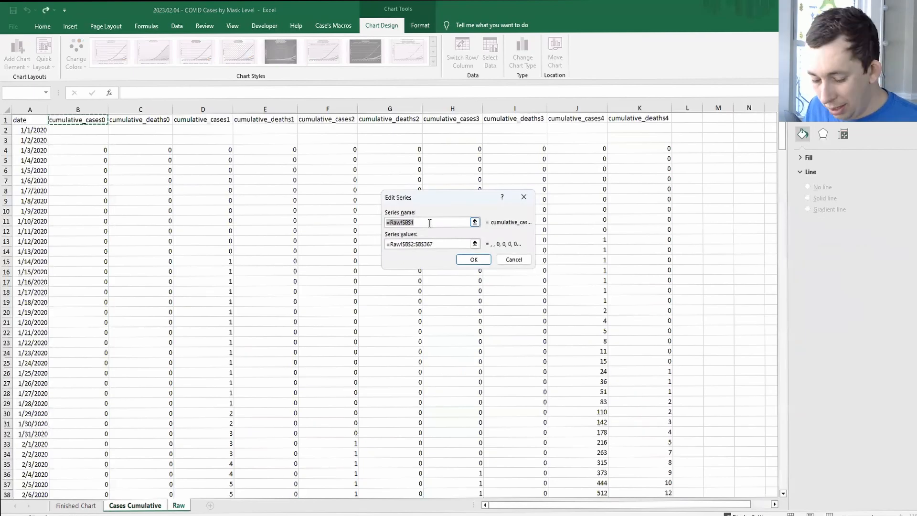
pyautogui.write('Level 0')
pyautogui.press('Return')
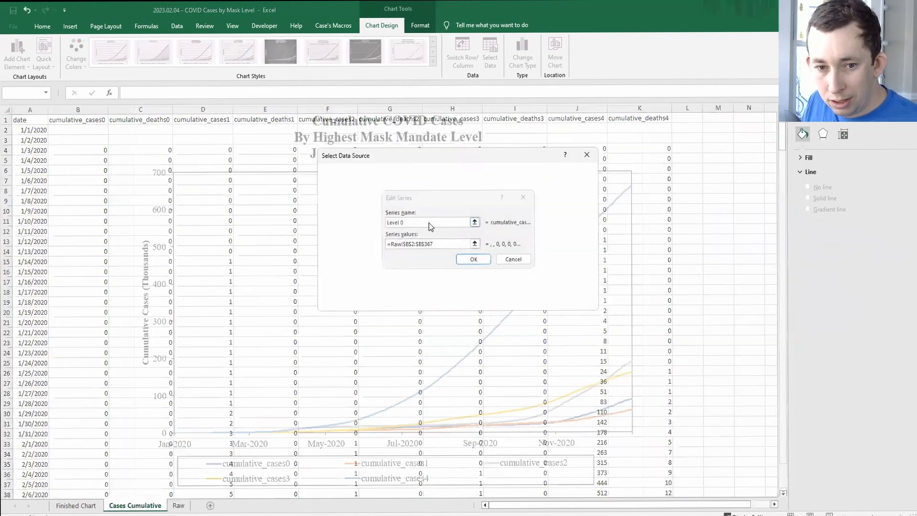
pyautogui.click(381, 252)
pyautogui.click(373, 227)
pyautogui.write('Lev')
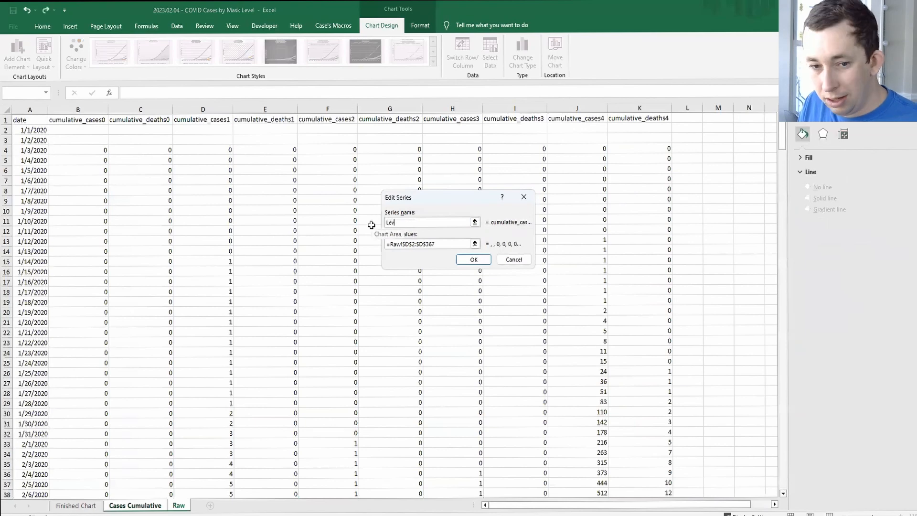
pyautogui.write('el 1')
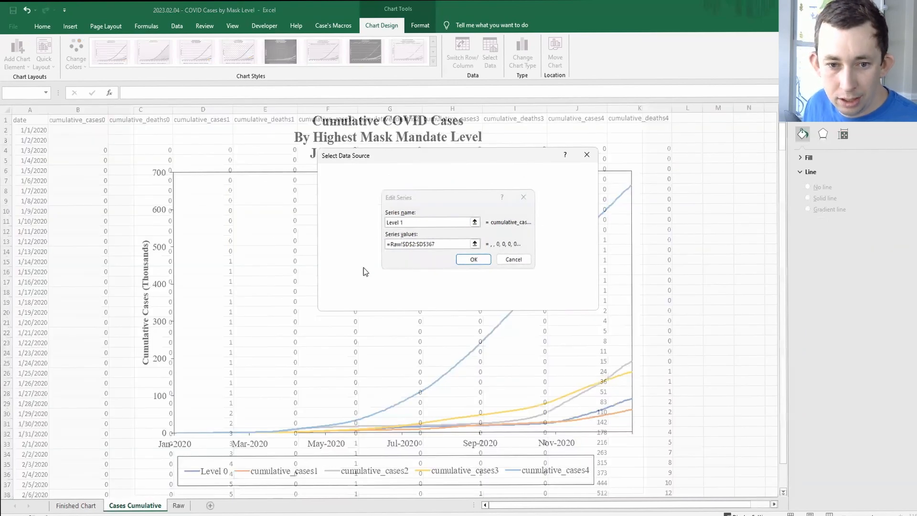
pyautogui.press('Return')
# Rename the cumulative_cases2 and cumulative_cases3 series as Level 2 and Level 3
pyautogui.click(362, 264)
pyautogui.click(376, 228)
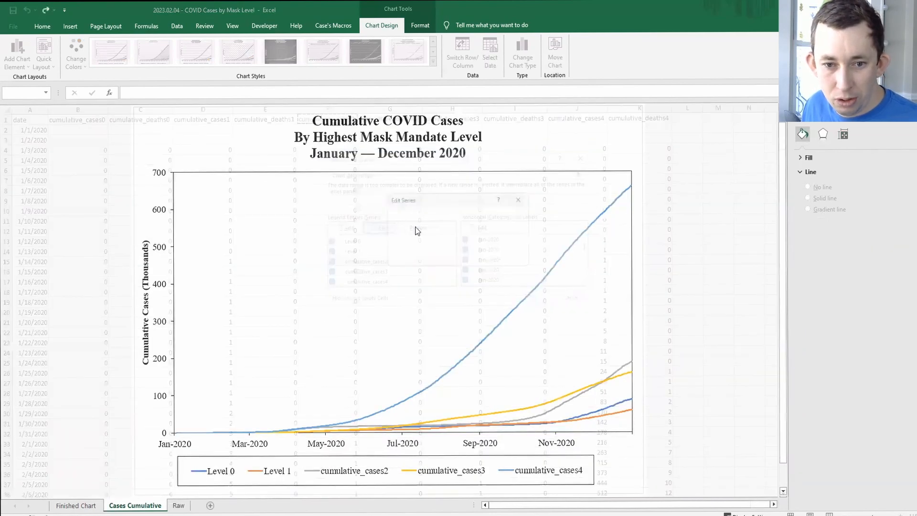
pyautogui.write('Level 2')
pyautogui.press('Return')
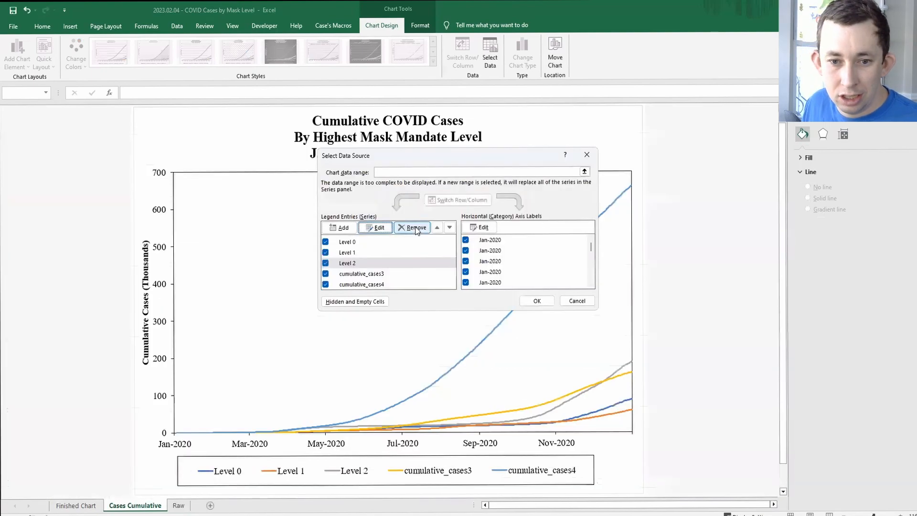
pyautogui.click(361, 273)
pyautogui.click(376, 228)
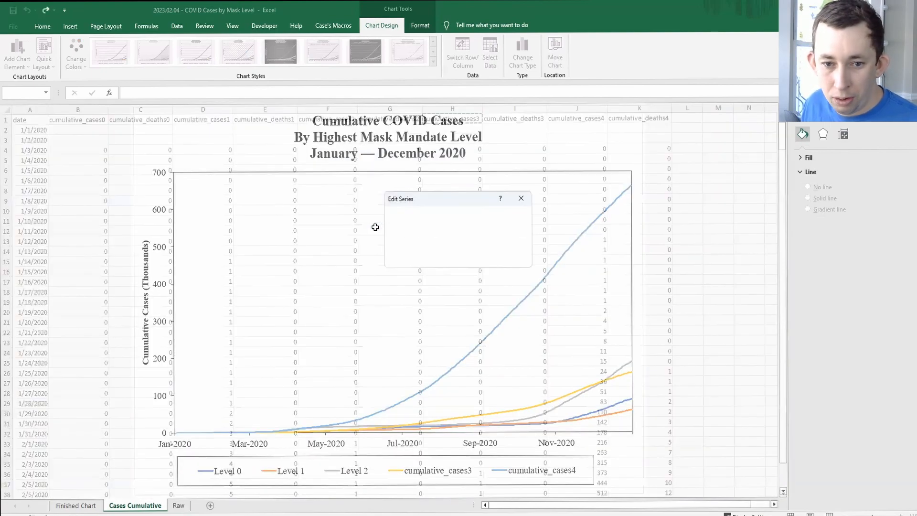
pyautogui.write('Level 3')
pyautogui.press('Return')
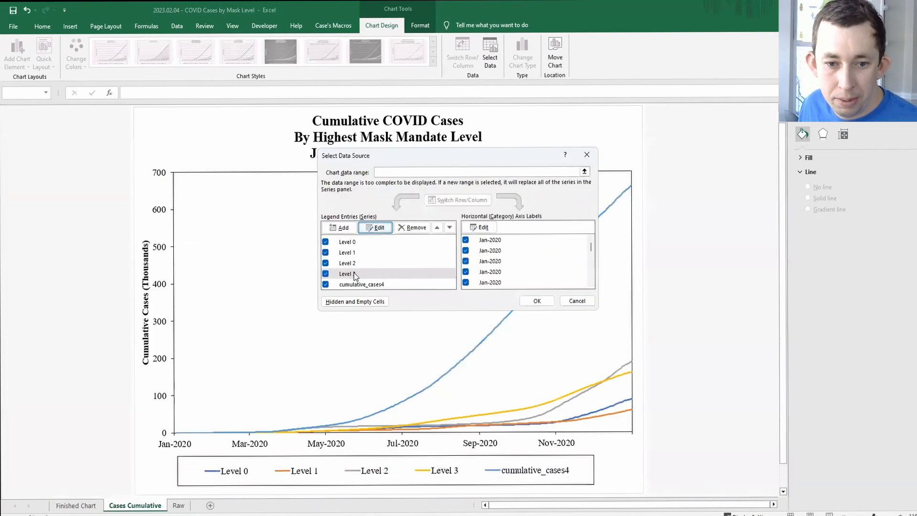
# Rename the cumulative_cases4 series as Level 4 and accept the data source changes
pyautogui.click(362, 285)
pyautogui.click(370, 229)
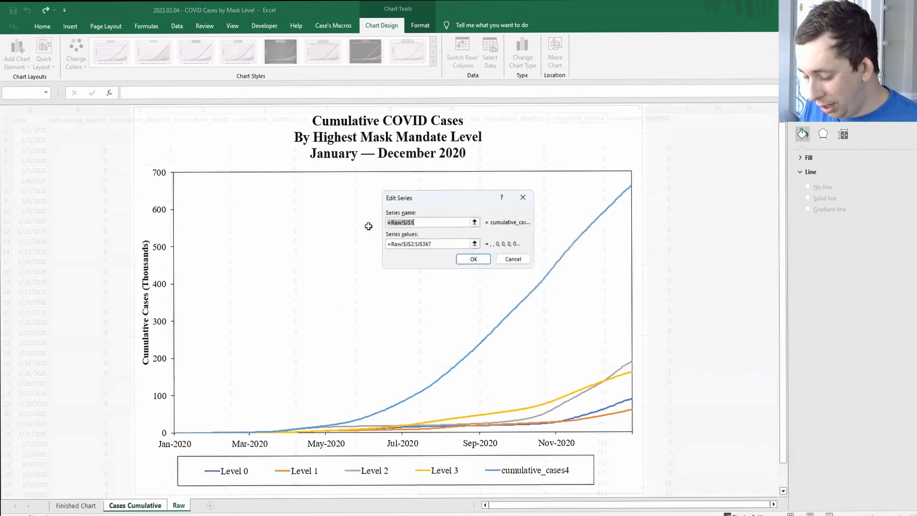
pyautogui.write('Level 4')
pyautogui.press('Return')
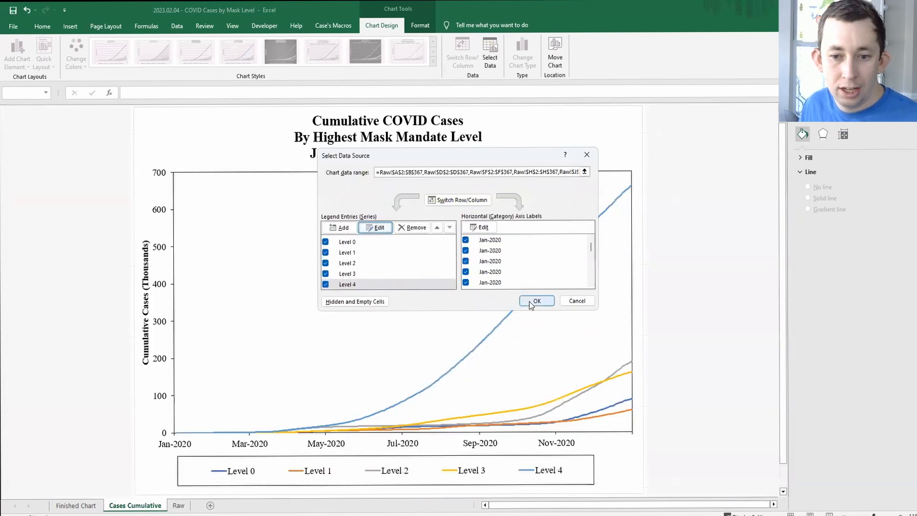
pyautogui.click(531, 302)
# Shrink the legend box to a single compact row and reposition it directly beneath the date labels
pyautogui.click(437, 455)
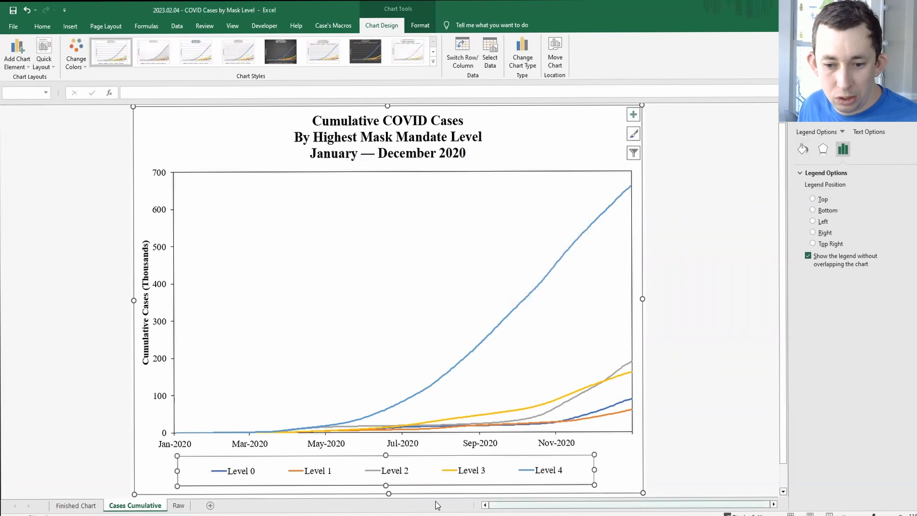
pyautogui.moveTo(386, 486); pyautogui.dragTo(392, 475)
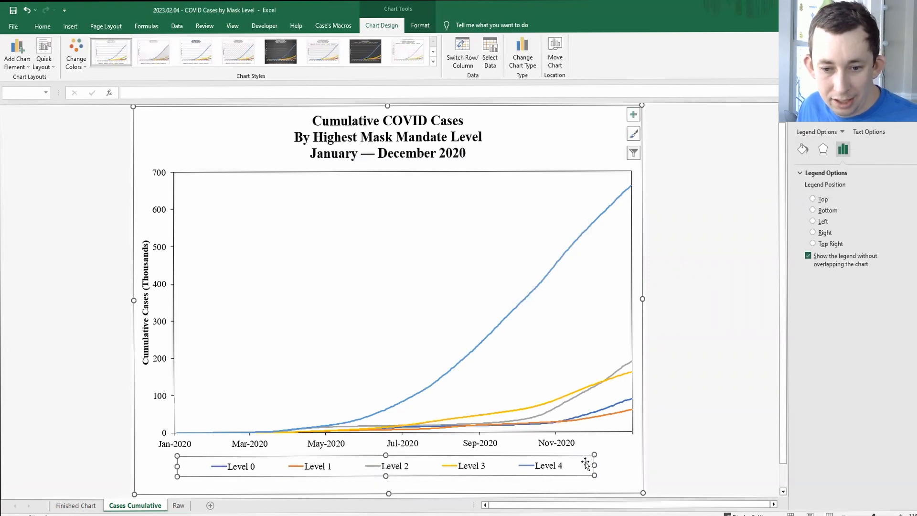
pyautogui.moveTo(593, 466); pyautogui.dragTo(581, 466)
pyautogui.moveTo(418, 459); pyautogui.dragTo(403, 406)
# Shorten the plot area from below and move the legend up under it, leaving space for notes beneath
pyautogui.click(409, 343)
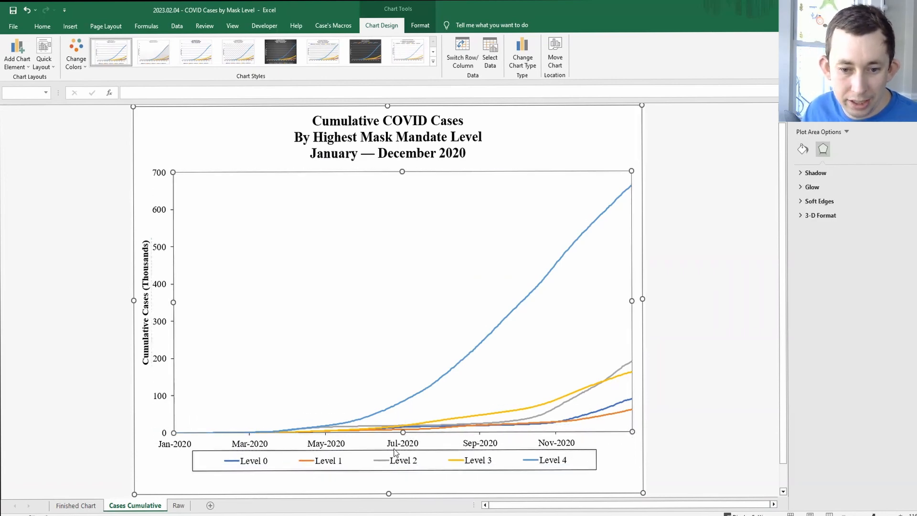
pyautogui.moveTo(387, 453); pyautogui.dragTo(385, 426)
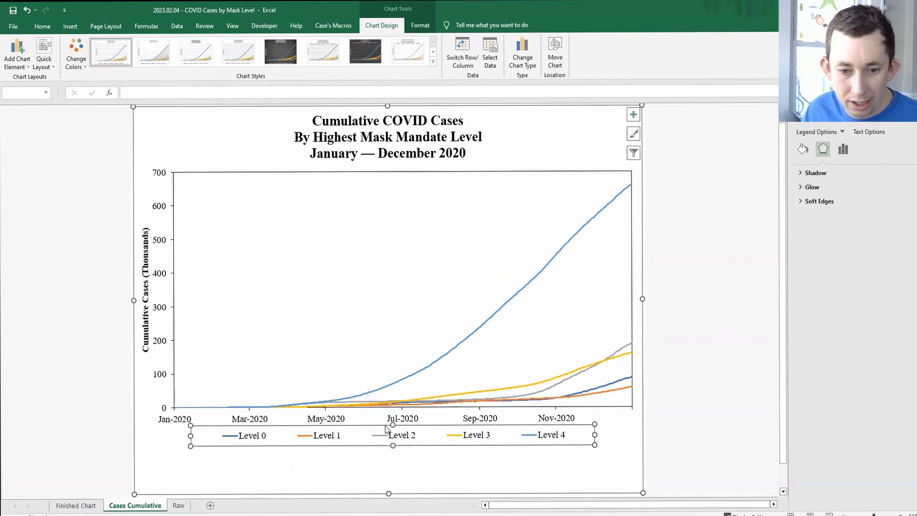
pyautogui.click(559, 130)
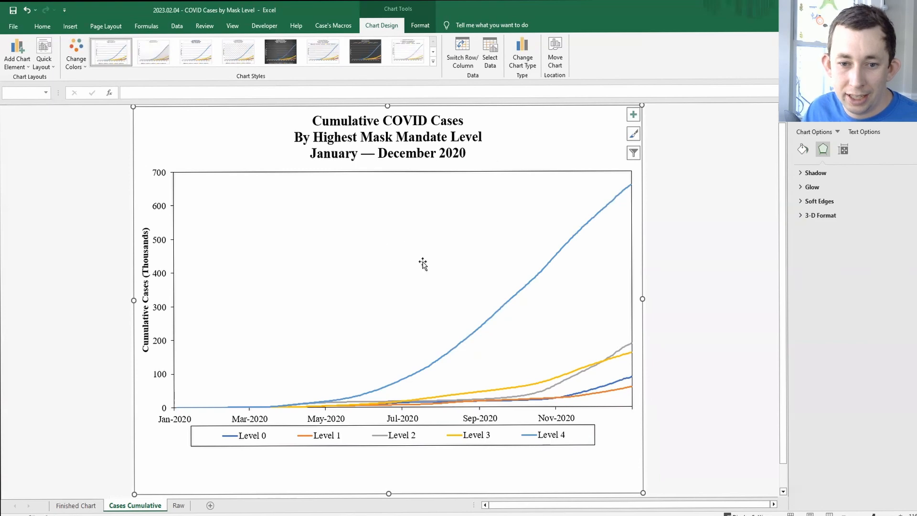
# Insert a text box across the full chart width below the legend and enter "Notes:" in it
pyautogui.click(70, 26)
pyautogui.click(719, 50)
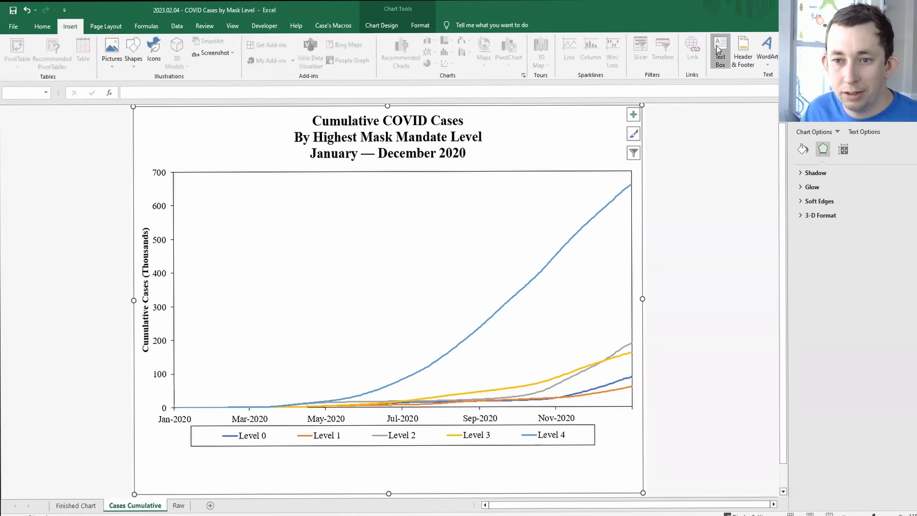
pyautogui.moveTo(138, 454); pyautogui.dragTo(642, 486)
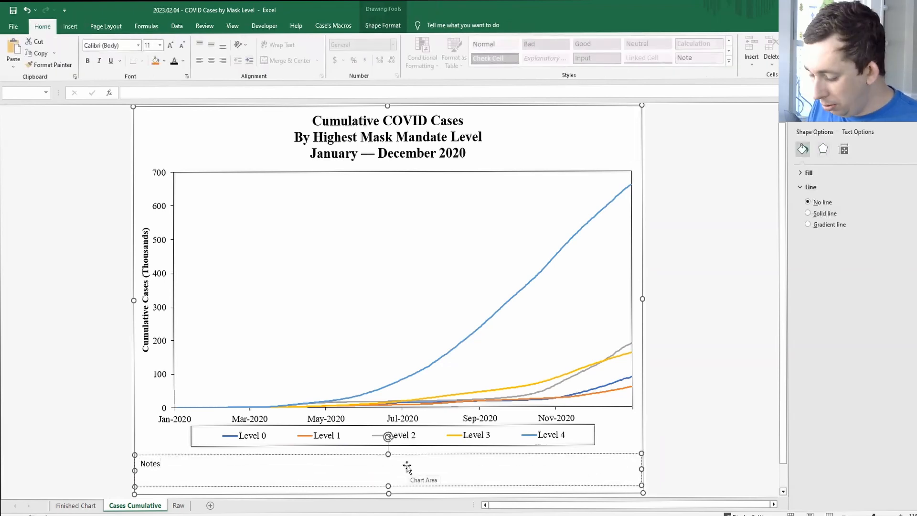
# Format the Notes text in Times New Roman, size 10
pyautogui.hotkey('ctrl', 'a')
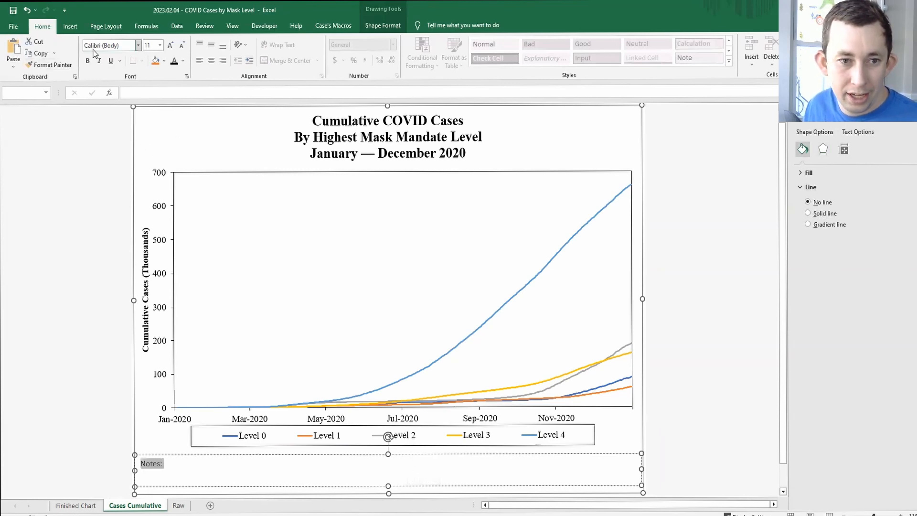
pyautogui.click(110, 46)
pyautogui.write('Times New Roman')
pyautogui.press('Tab')
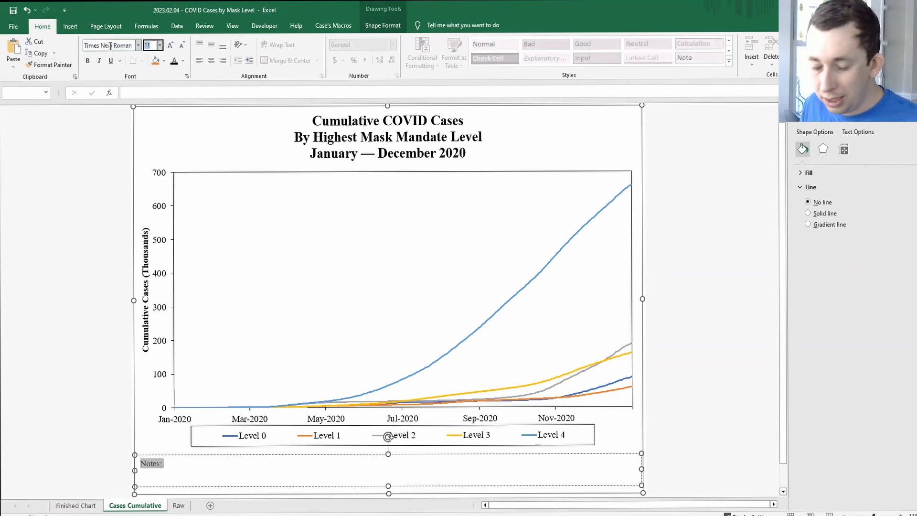
pyautogui.press('Return')
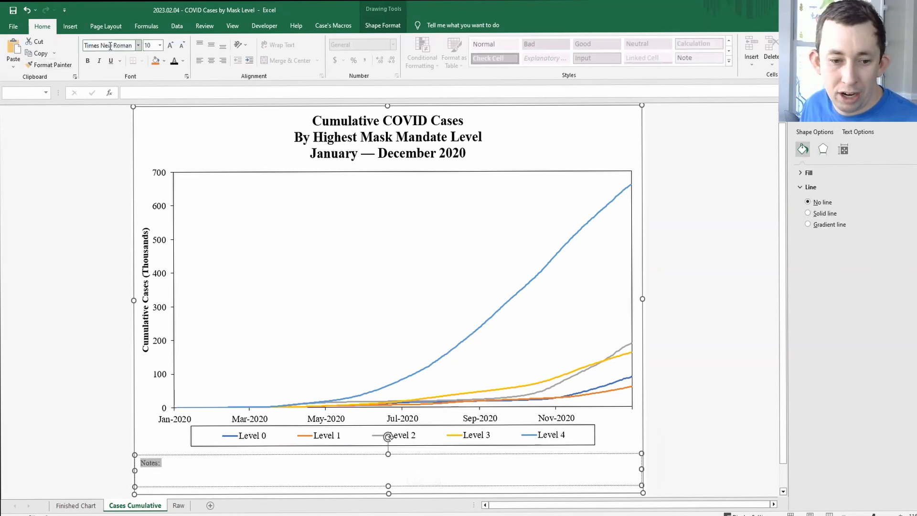
# Replace "Notes:" in the Cases Cumulative text box with the full notes text copied from Finished Chart, and extend the box to the chart's lower edge
pyautogui.click(110, 465)
pyautogui.click(77, 505)
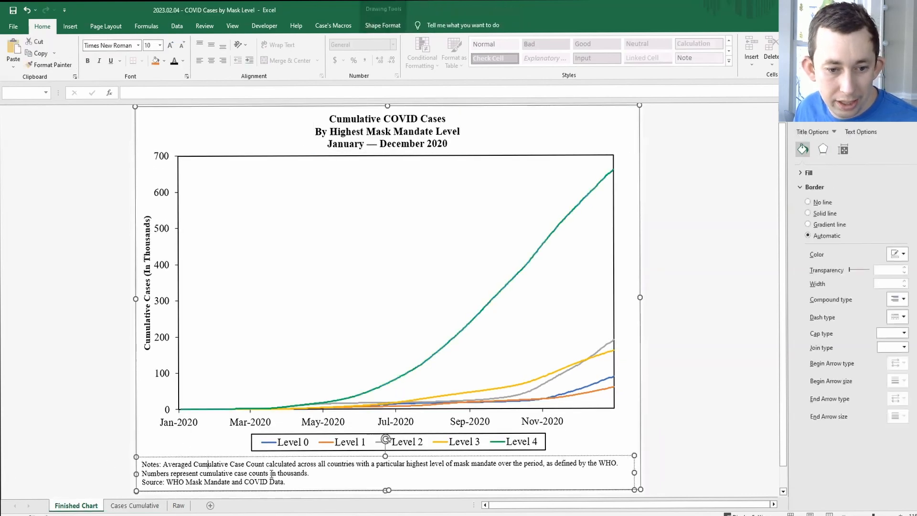
pyautogui.moveTo(286, 482); pyautogui.dragTo(141, 465)
pyautogui.hotkey('ctrl', 'c')
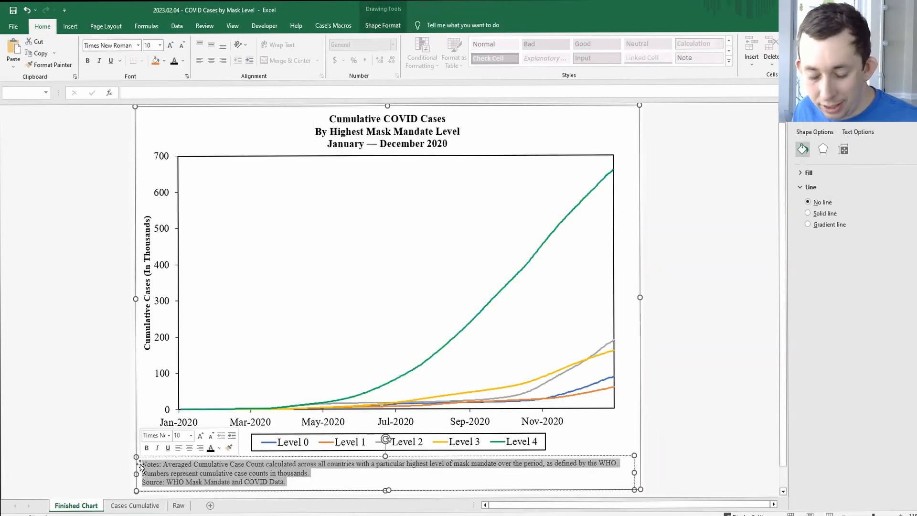
pyautogui.click(135, 506)
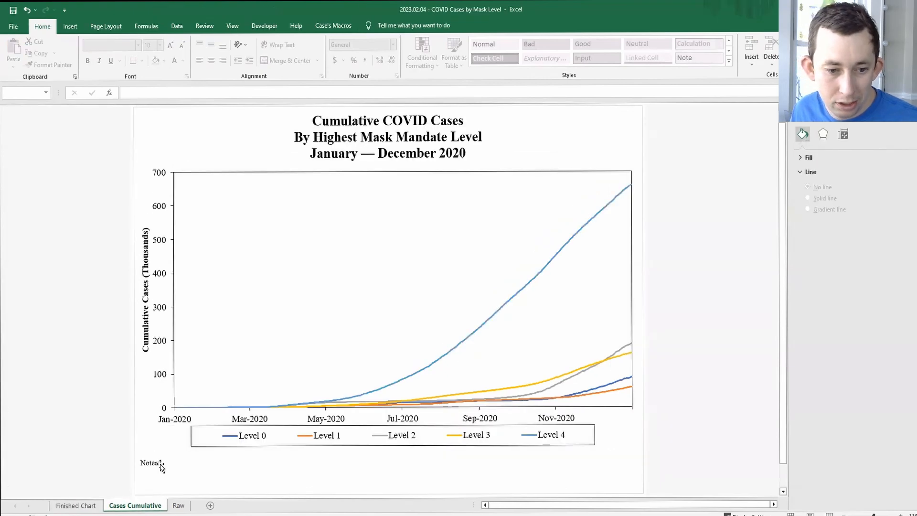
pyautogui.click(160, 464)
pyautogui.moveTo(158, 463); pyautogui.dragTo(138, 463)
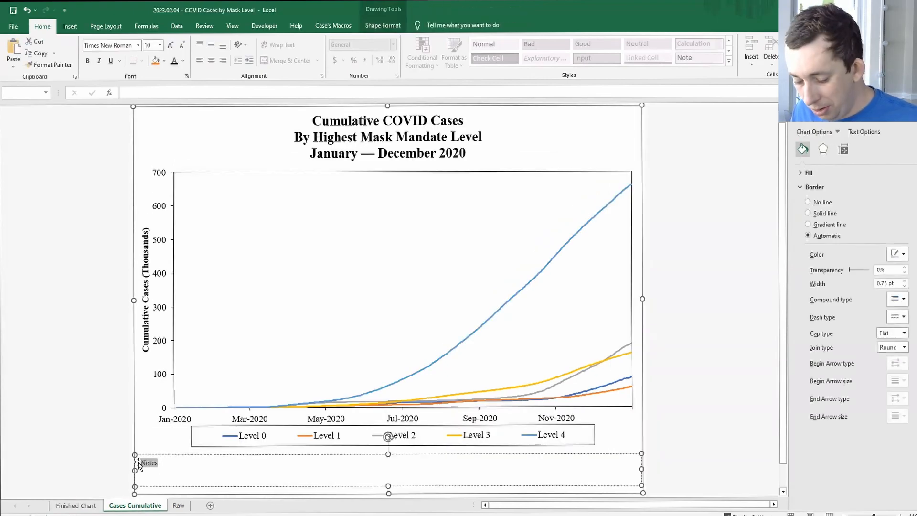
pyautogui.hotkey('ctrl', 'v')
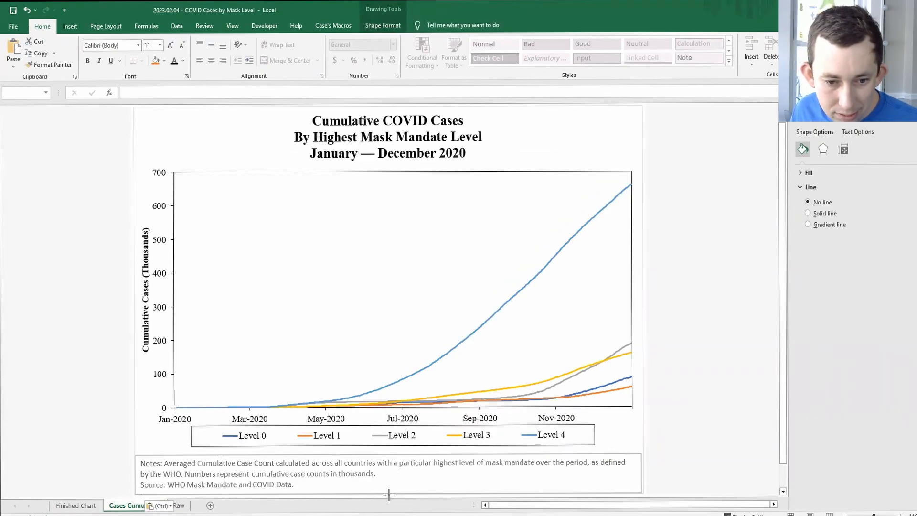
pyautogui.click(389, 495)
pyautogui.scroll(-1, 251, 486)
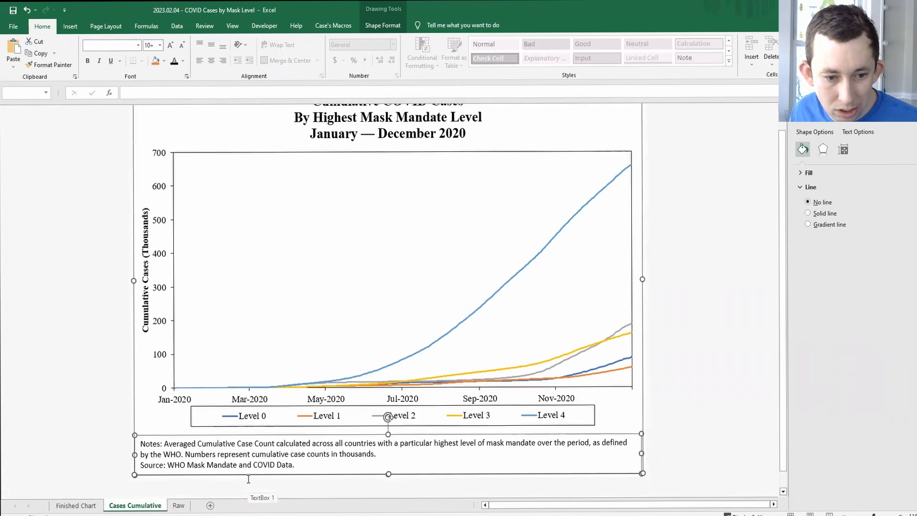
# Format all the notes text in Times New Roman, size 10, and lower the text box's upper edge slightly
pyautogui.doubleClick(299, 466)
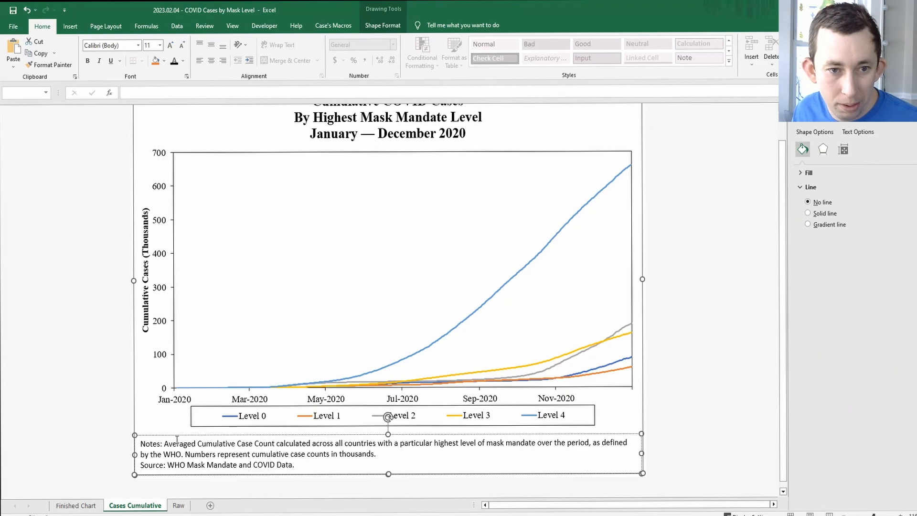
pyautogui.hotkey('ctrl', 'a')
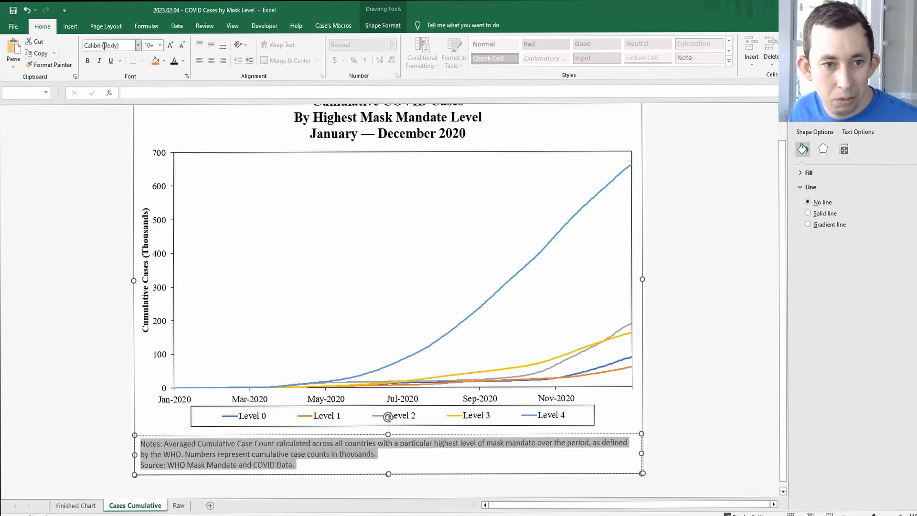
pyautogui.click(125, 46)
pyautogui.write('Times New Roman')
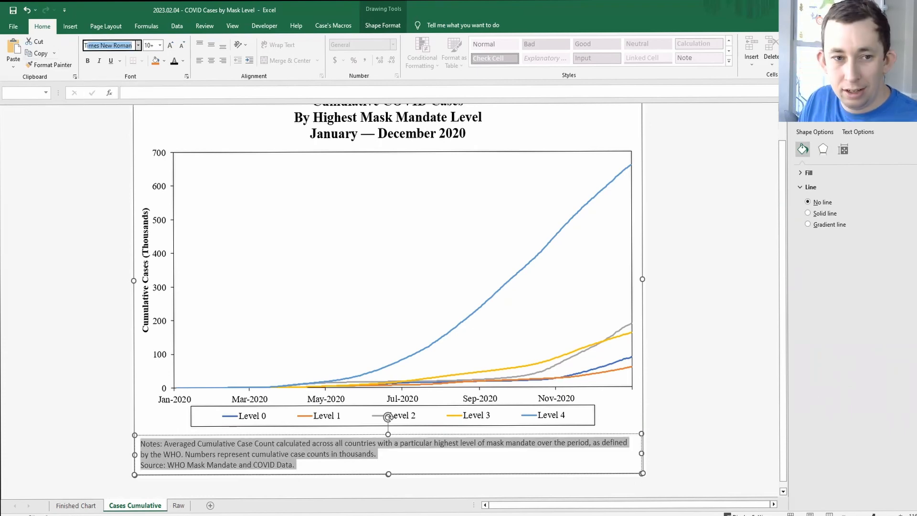
pyautogui.press('Return')
pyautogui.write('10')
pyautogui.press('Return')
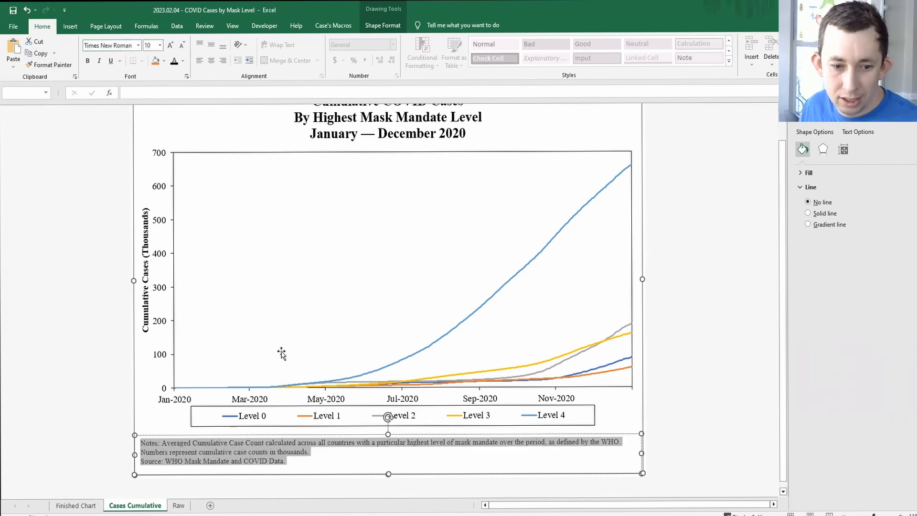
pyautogui.moveTo(387, 434); pyautogui.dragTo(388, 438)
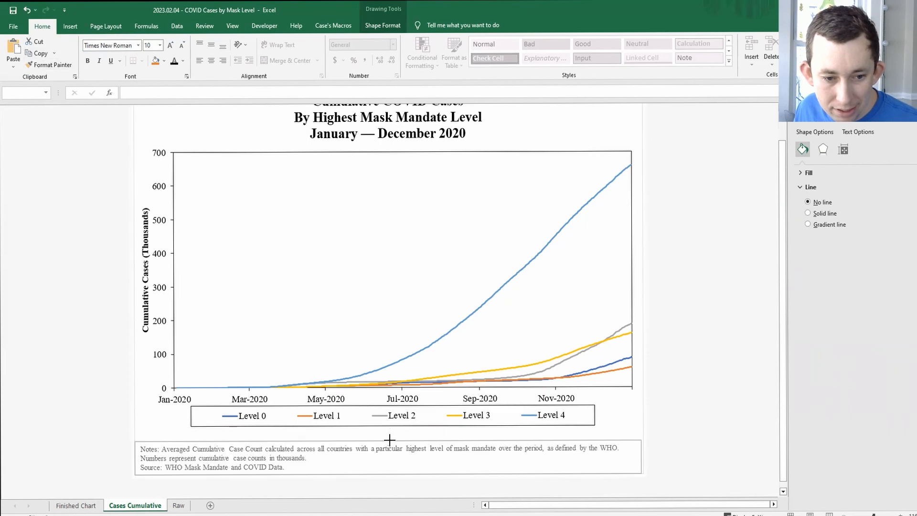
pyautogui.click(96, 387)
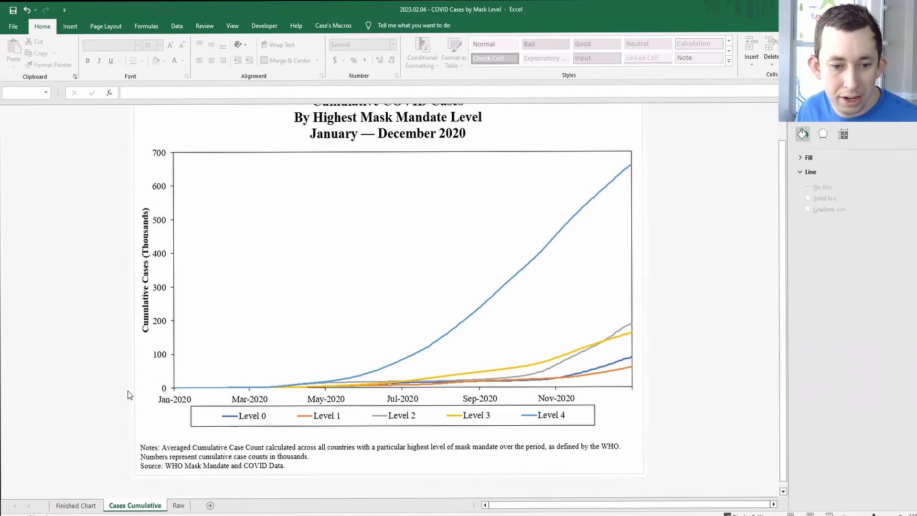
# Move the legend down to just above the notes and extend the plot area downward to fill the freed space
pyautogui.click(230, 408)
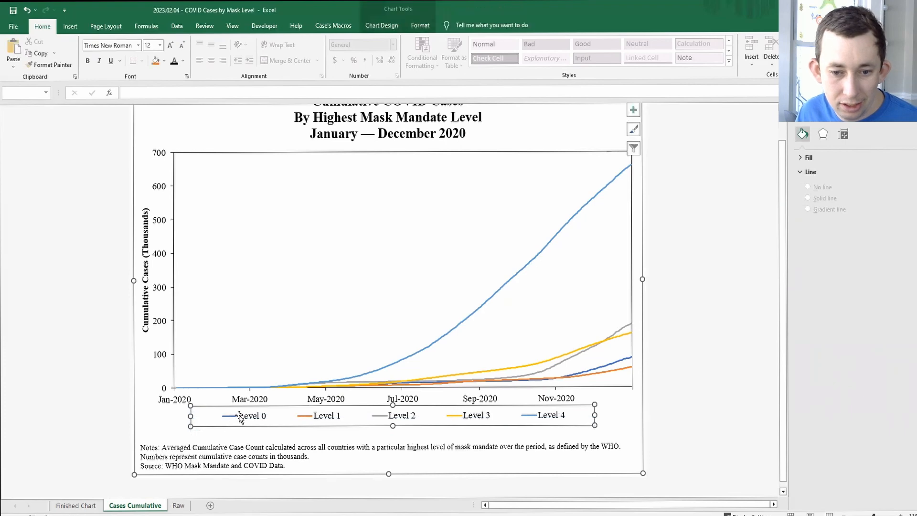
pyautogui.moveTo(239, 417); pyautogui.dragTo(239, 429)
pyautogui.click(389, 395)
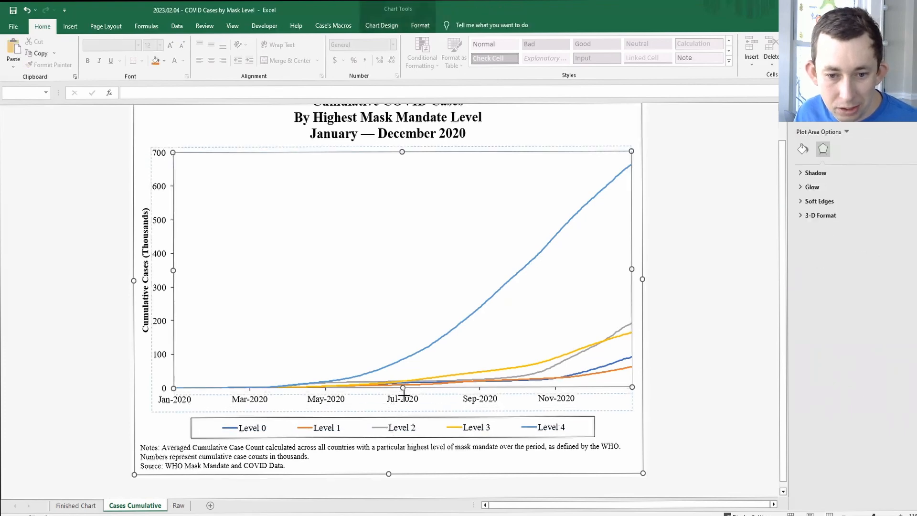
pyautogui.moveTo(403, 394); pyautogui.dragTo(404, 396)
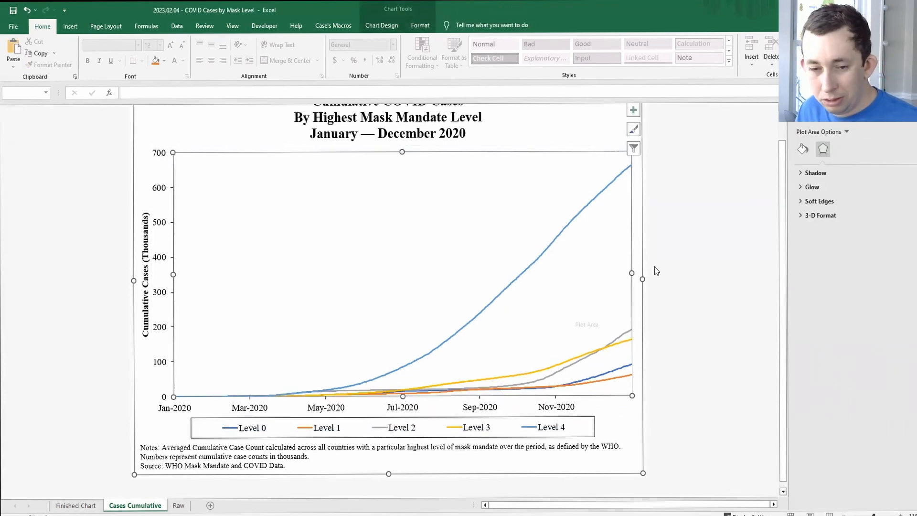
# Remove the outer border of the whole chart by setting its border to No line
pyautogui.keyDown('ctrl'); pyautogui.scroll(-1, 671, 247); pyautogui.keyUp('ctrl')
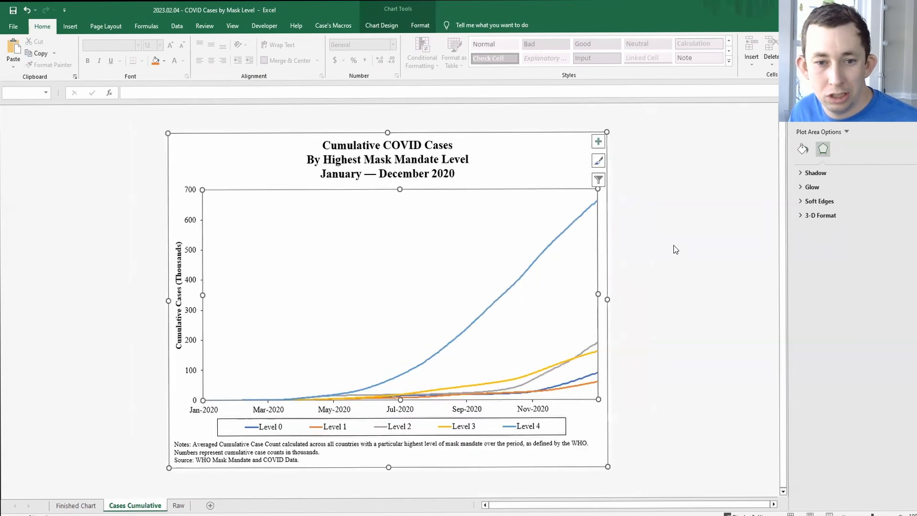
pyautogui.click(673, 245)
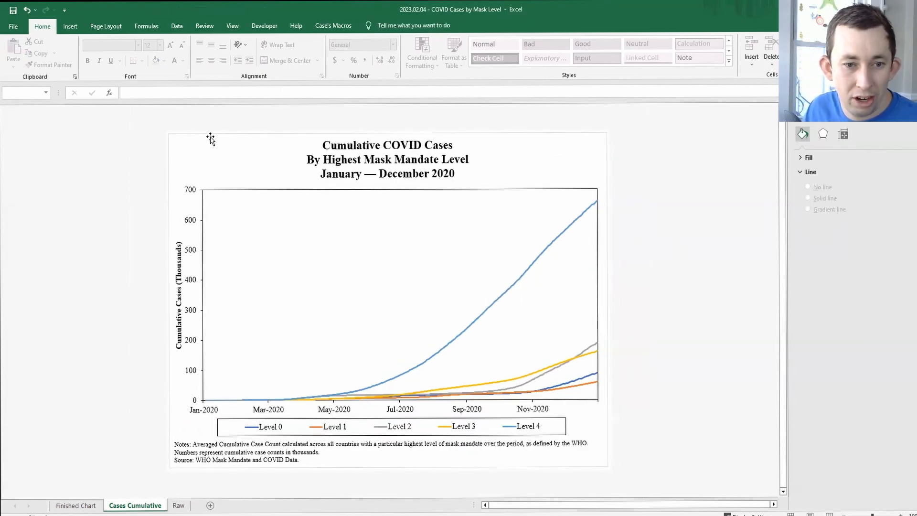
pyautogui.click(168, 150)
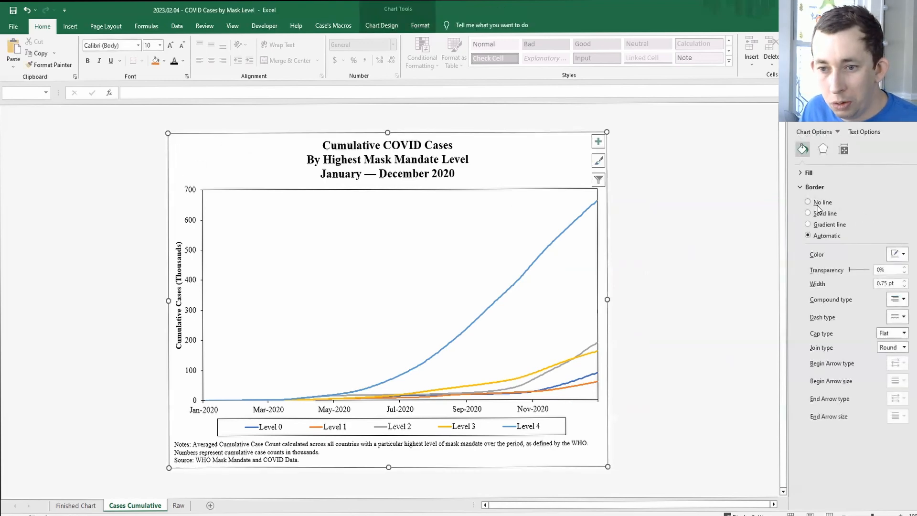
pyautogui.click(814, 202)
pyautogui.click(662, 198)
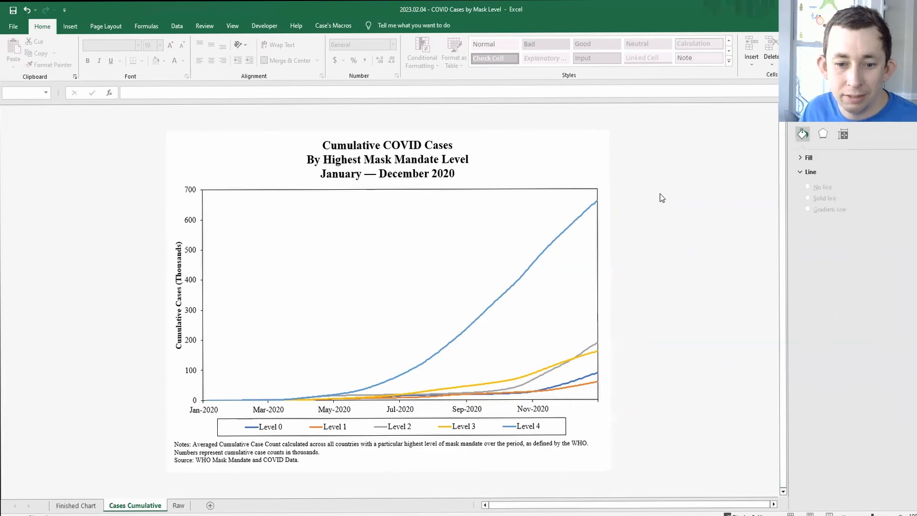